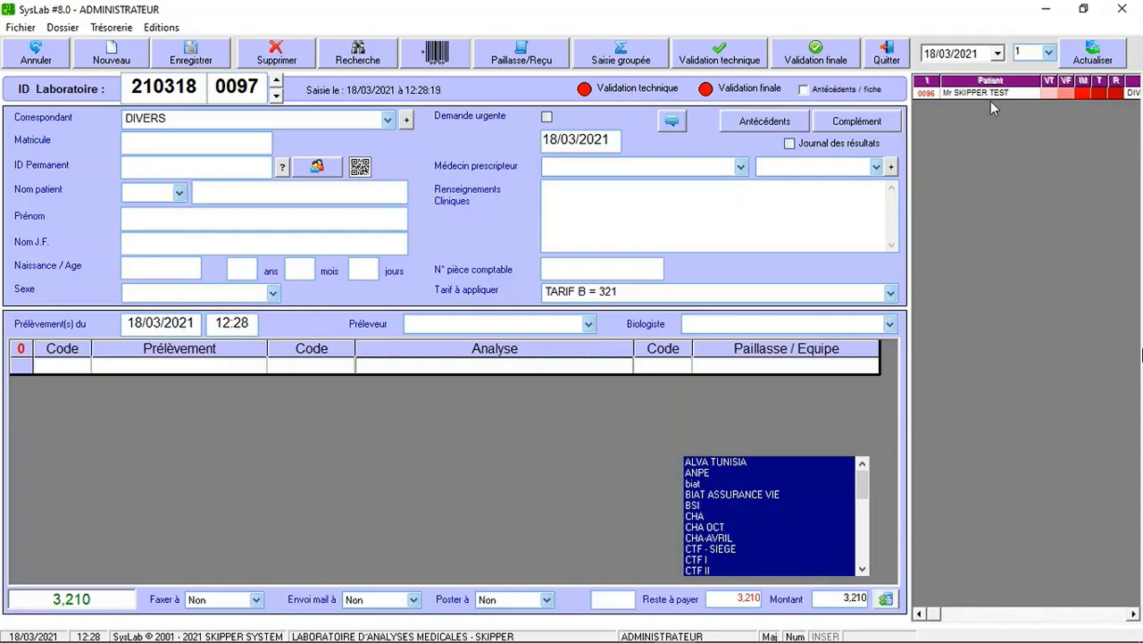
Open the test patient's request 0096, which lists the CALCIUM and blood count analyses.
double_click(992, 94)
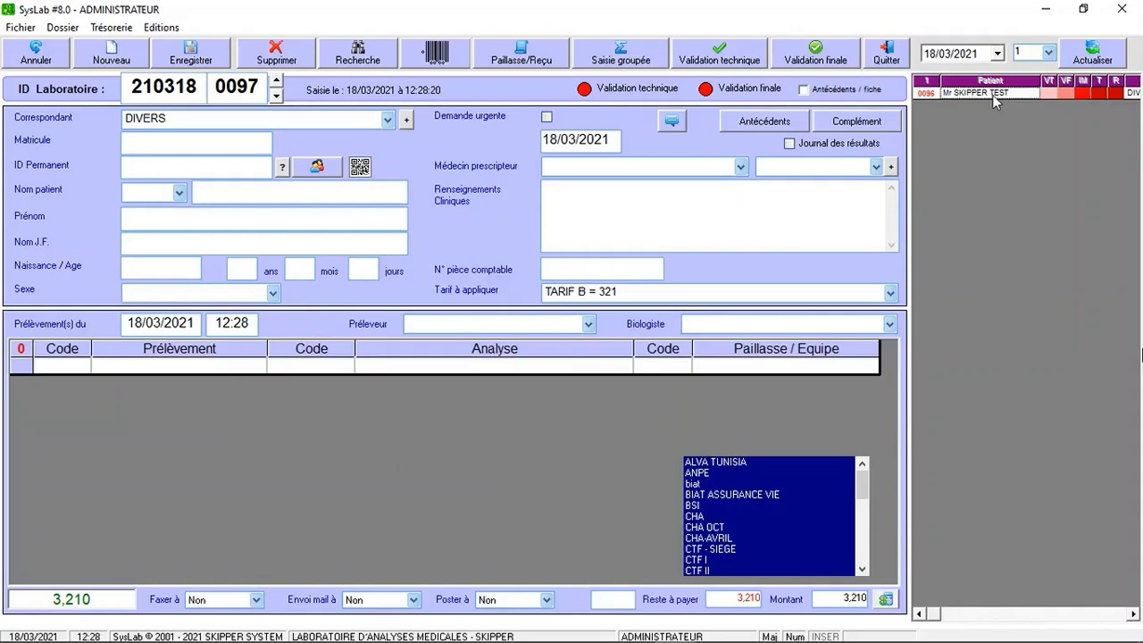
Display the result values for the request's CALCIUM and blood count analyses.
click(315, 171)
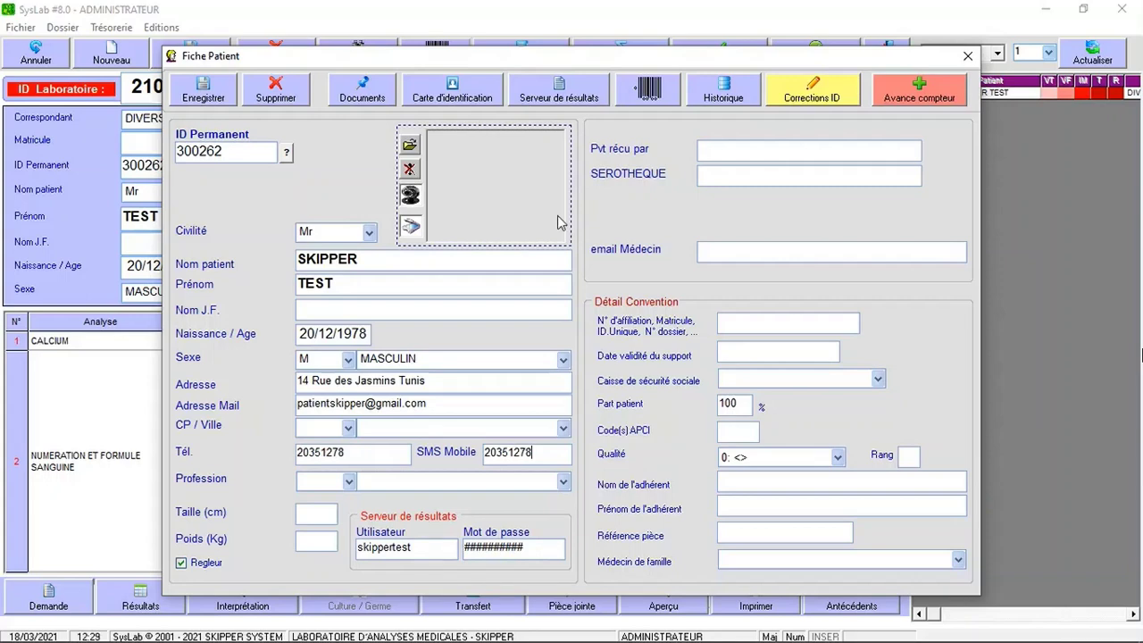
Preview the patient's results-server access sheet, then close the preview.
click(585, 89)
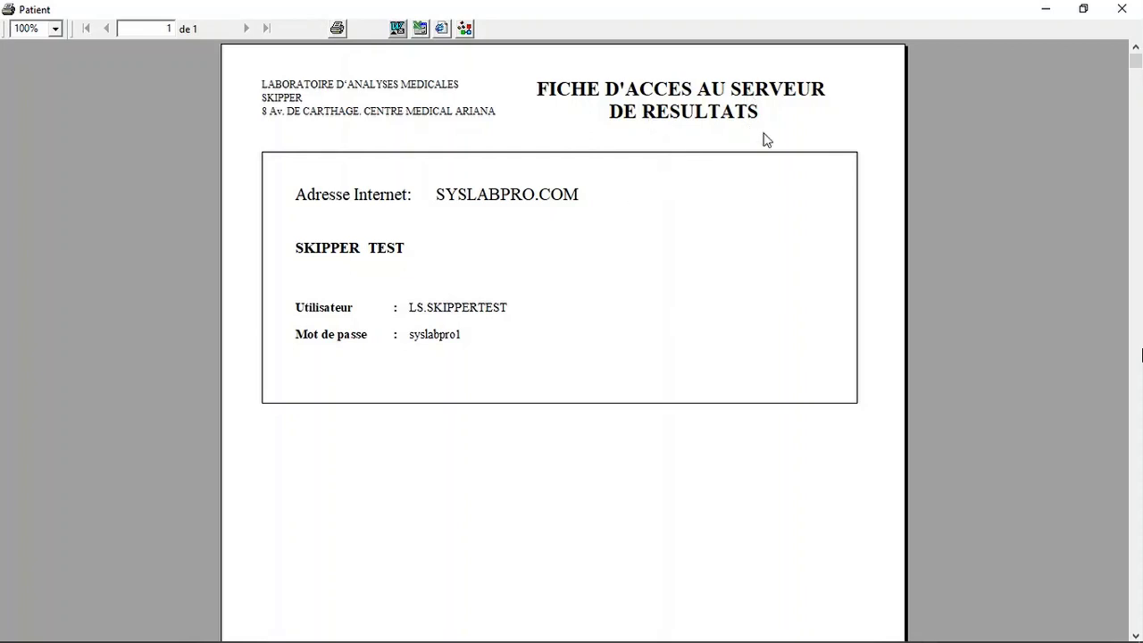
click(1116, 8)
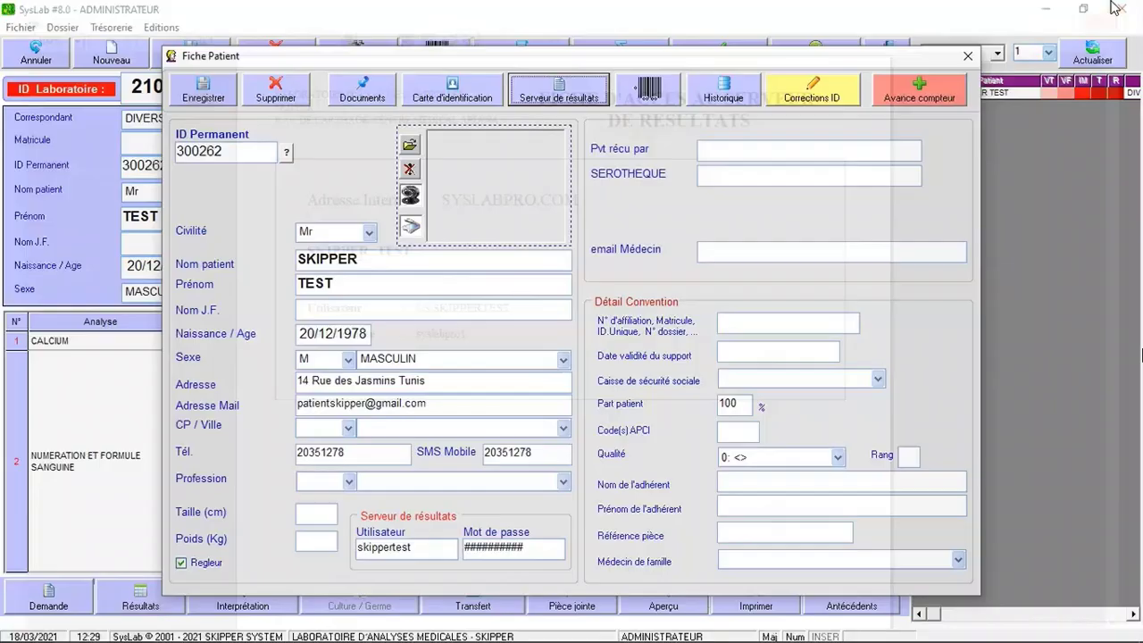
Close the patient file and load prescribing doctor code 12345, with e-mail and results-server login.
click(965, 52)
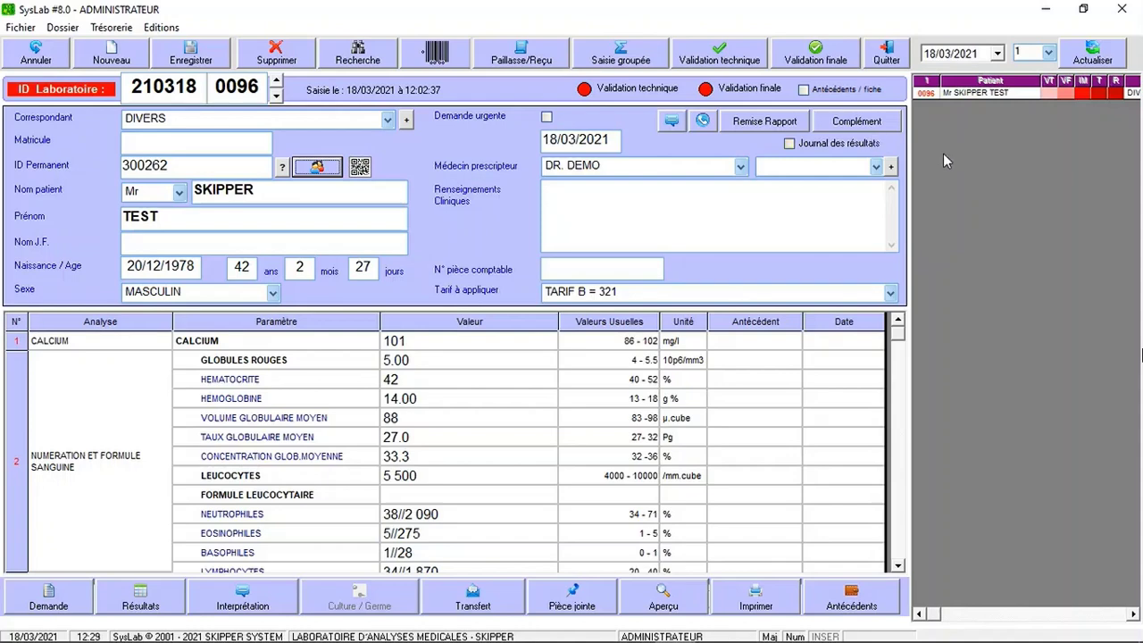
click(890, 166)
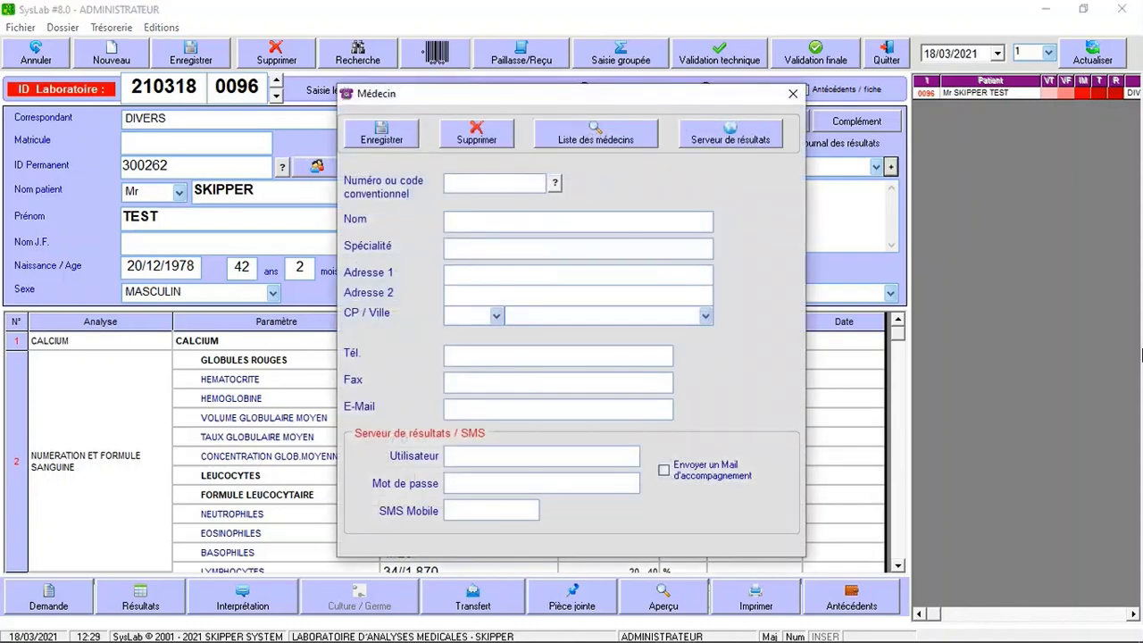
text(12345)
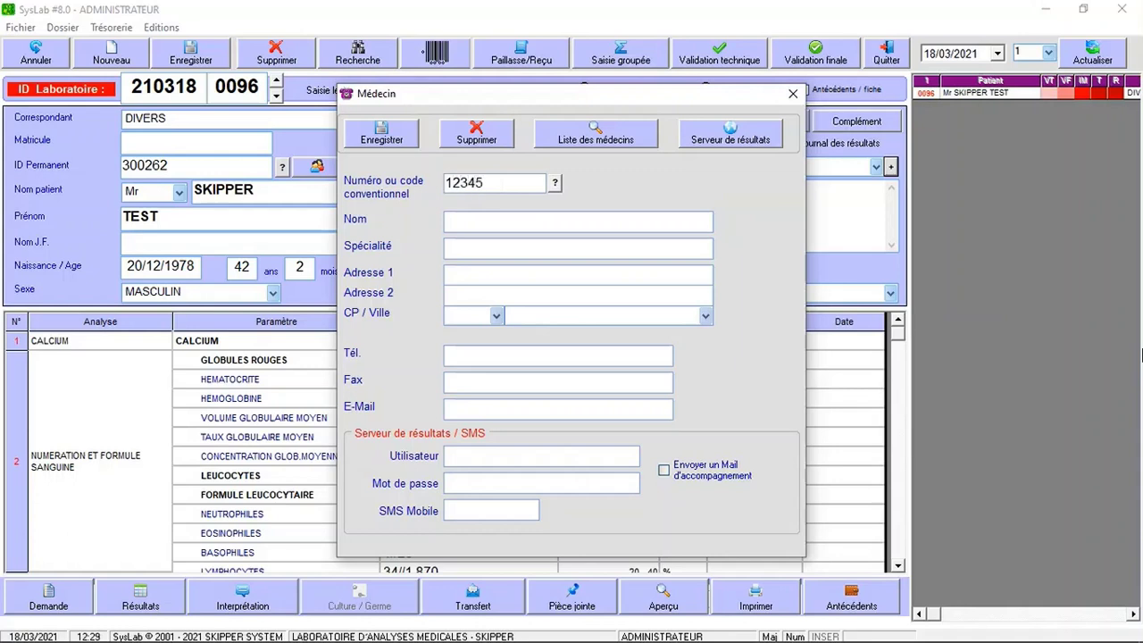
key(Tab)
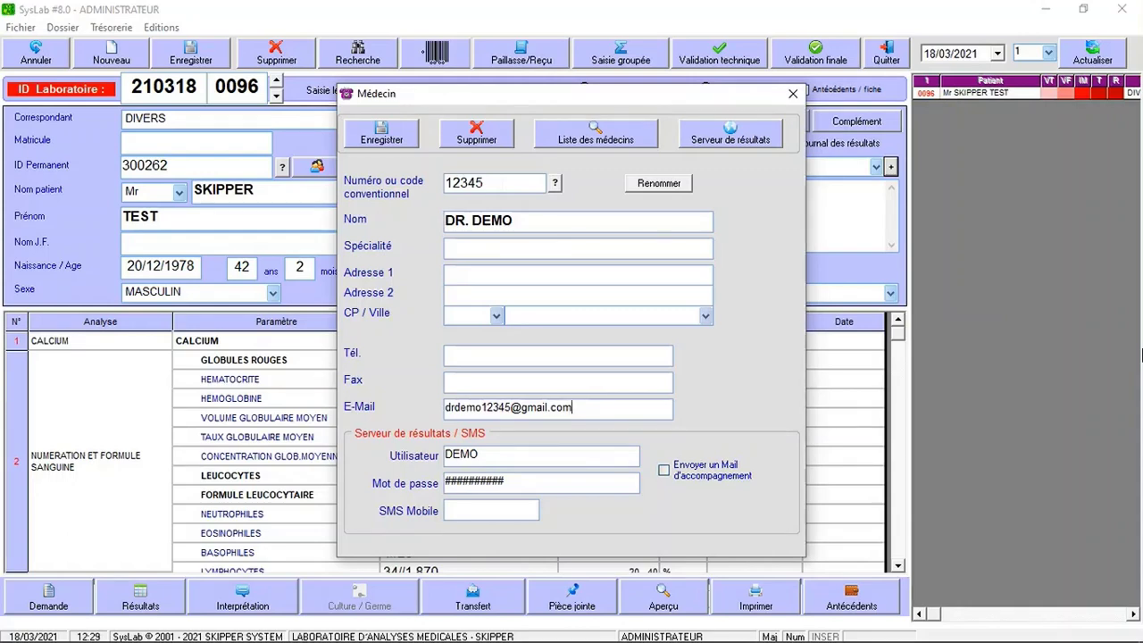
key(shift+Home)
key(Tab)
Technically validate the CALCIUM and blood count analyses, then save and confirm the request.
click(793, 93)
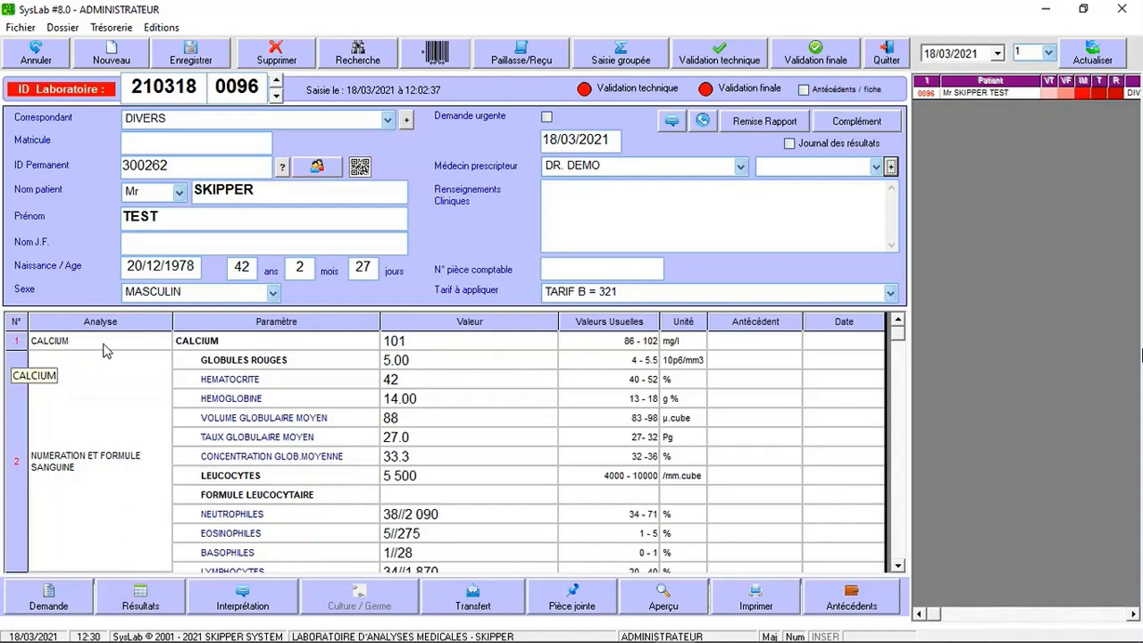
click(18, 344)
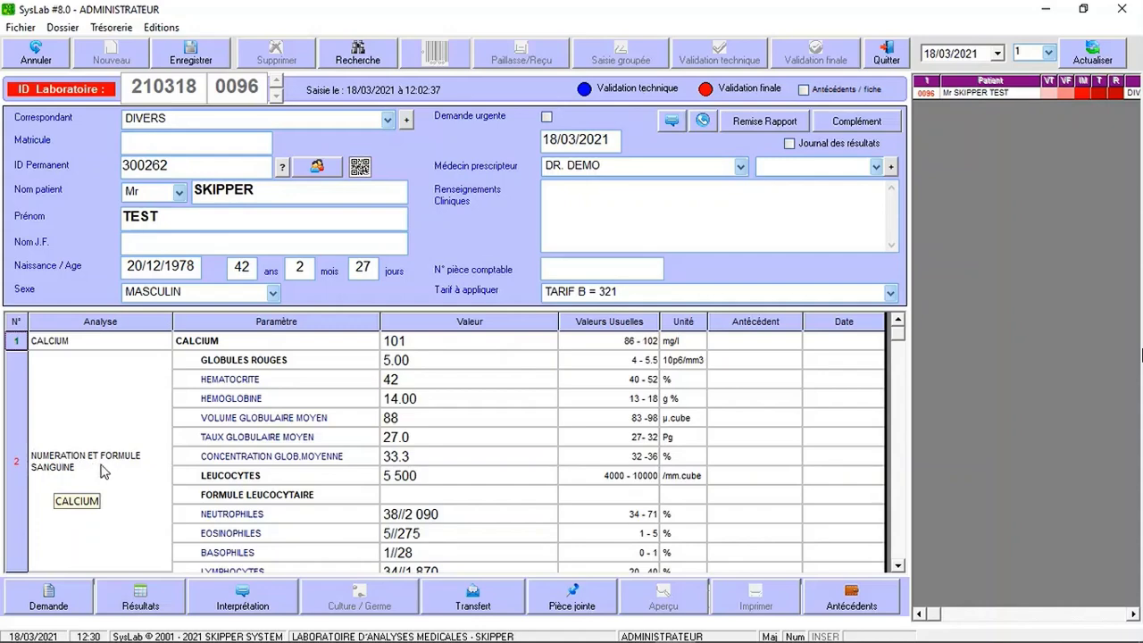
click(17, 464)
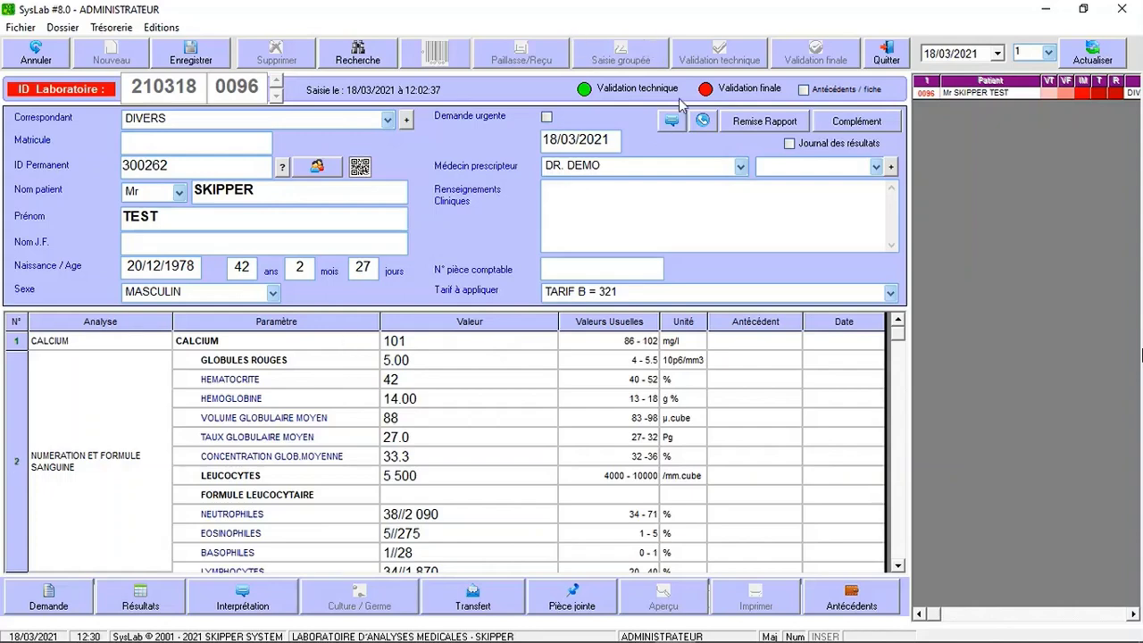
click(189, 49)
click(1108, 54)
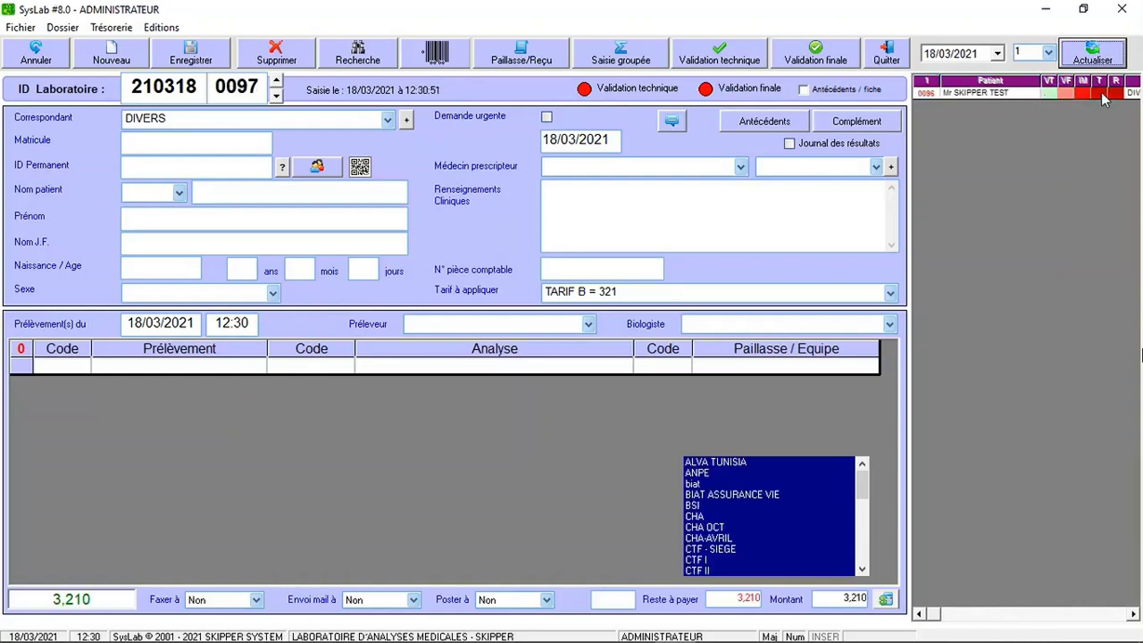
Reopen request 0096, save it with final validation, and reload it from the refreshed list.
click(1007, 91)
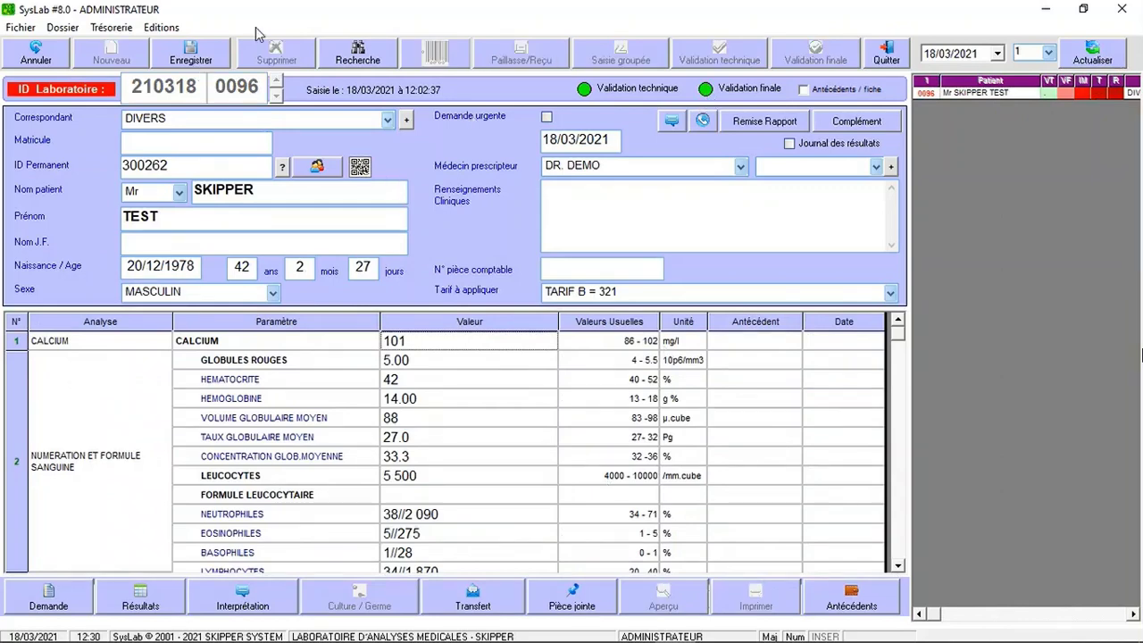
click(213, 65)
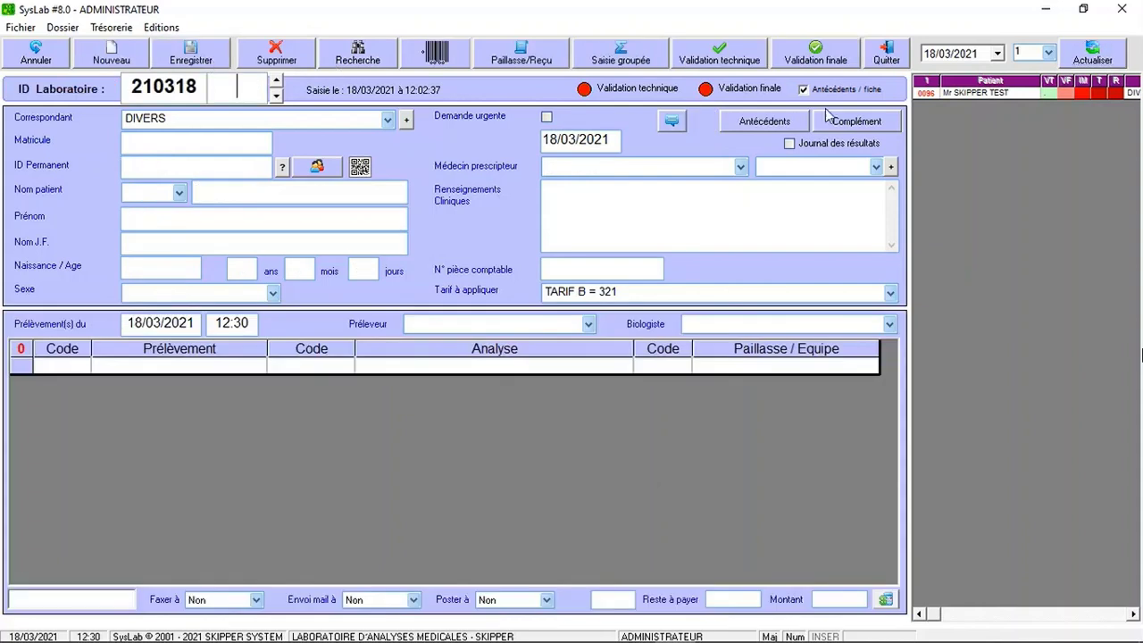
click(1092, 53)
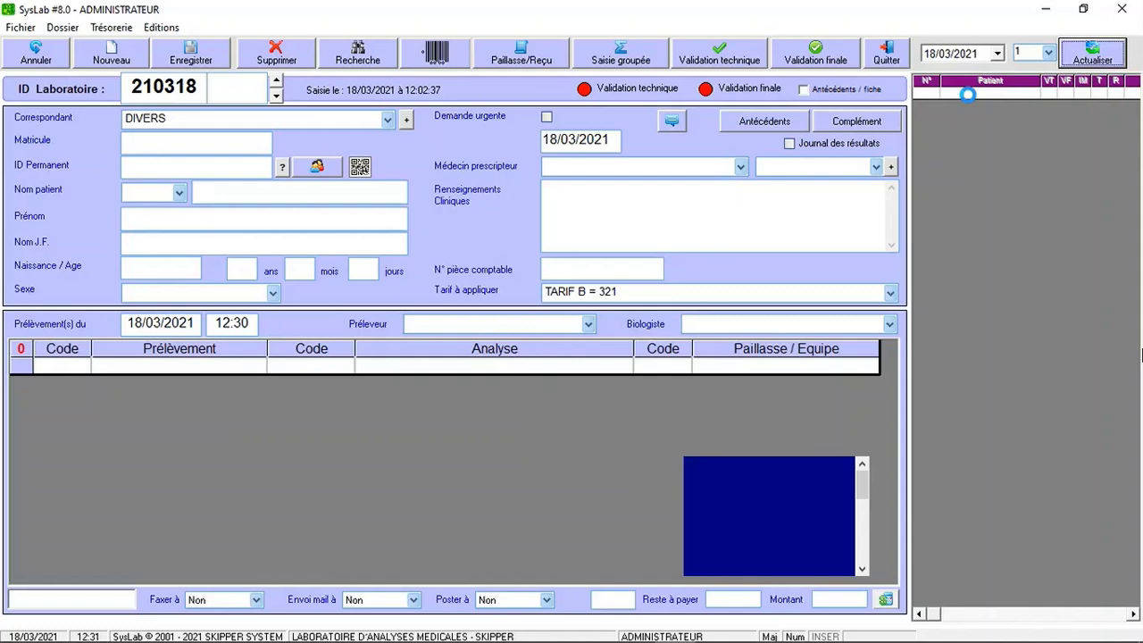
click(970, 95)
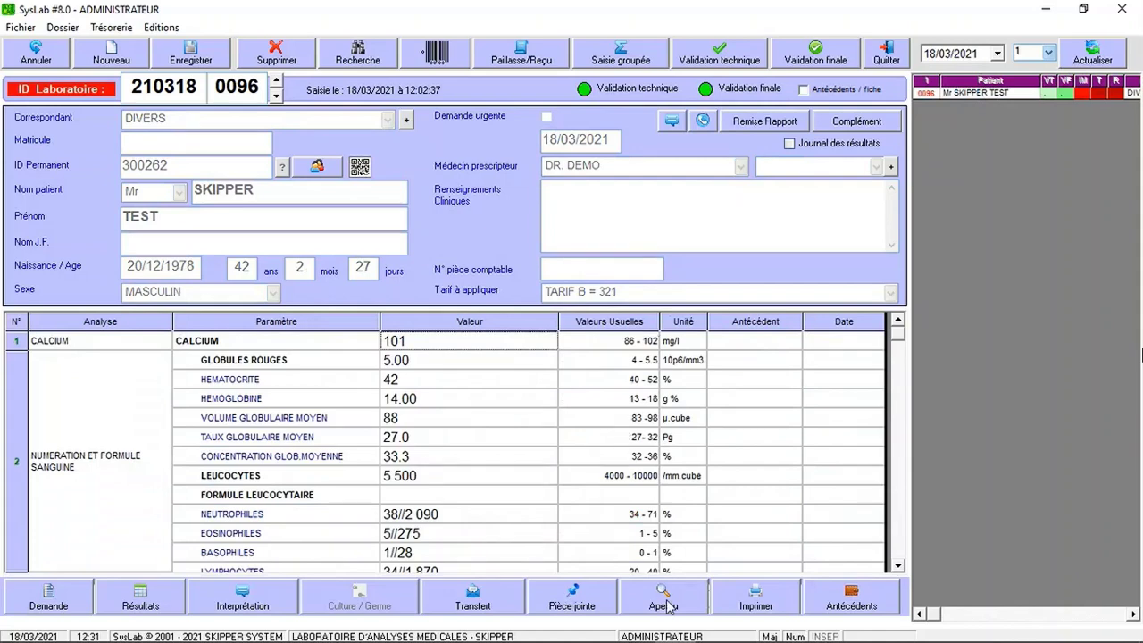
click(667, 604)
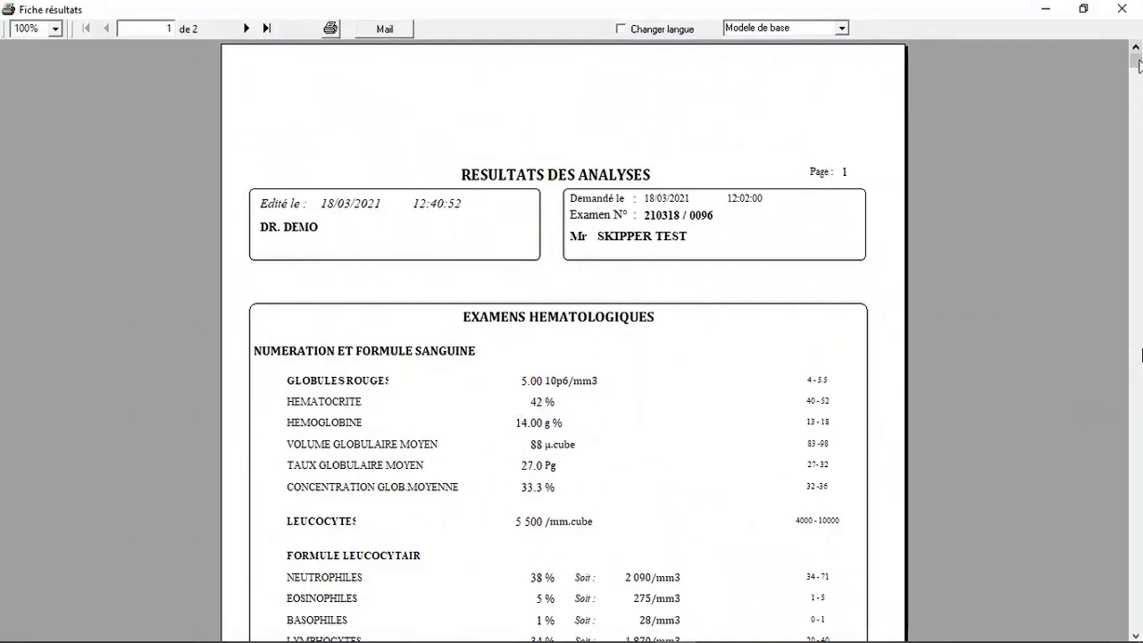
drag(1139, 65, 1132, 95)
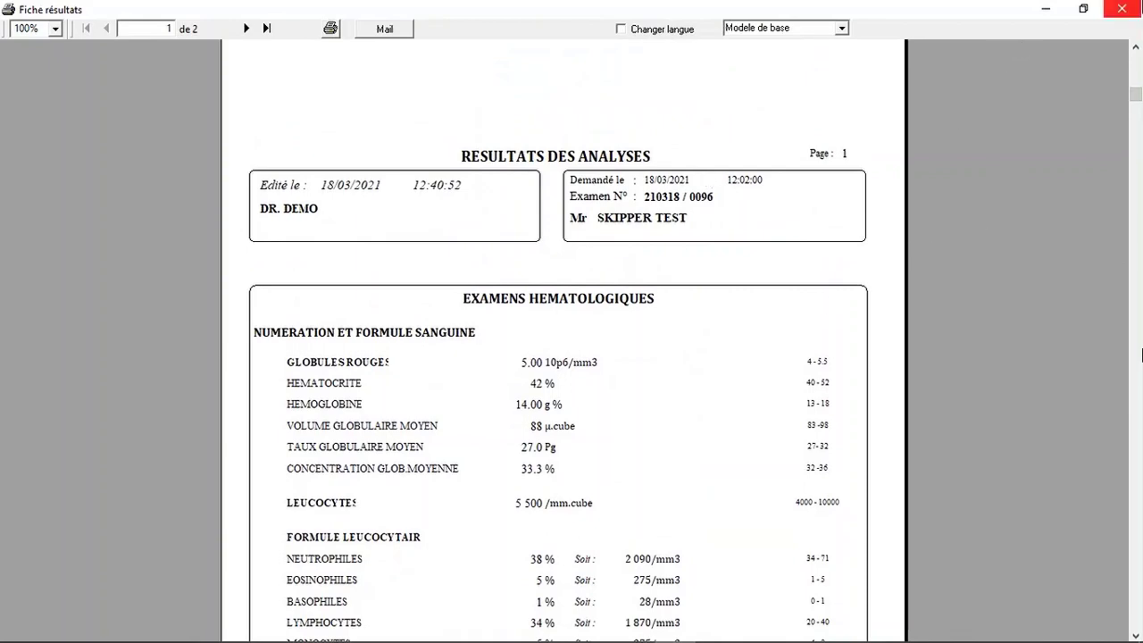
click(1122, 9)
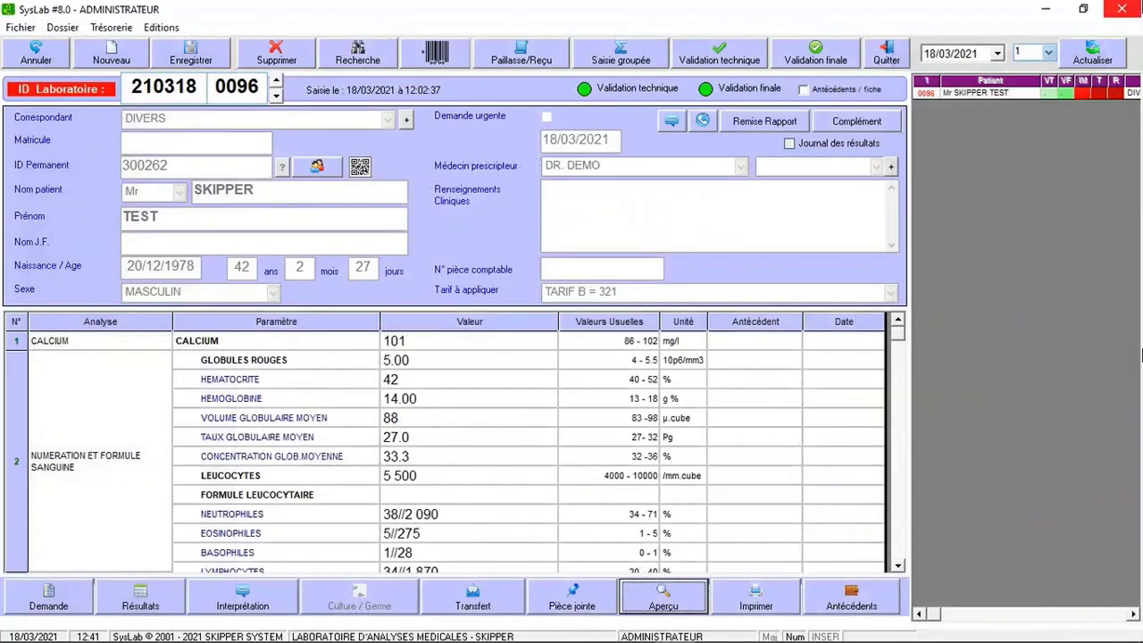
Choose Mail transfer to the correspondent doctor and the patient, and continue to the e-mail.
click(495, 605)
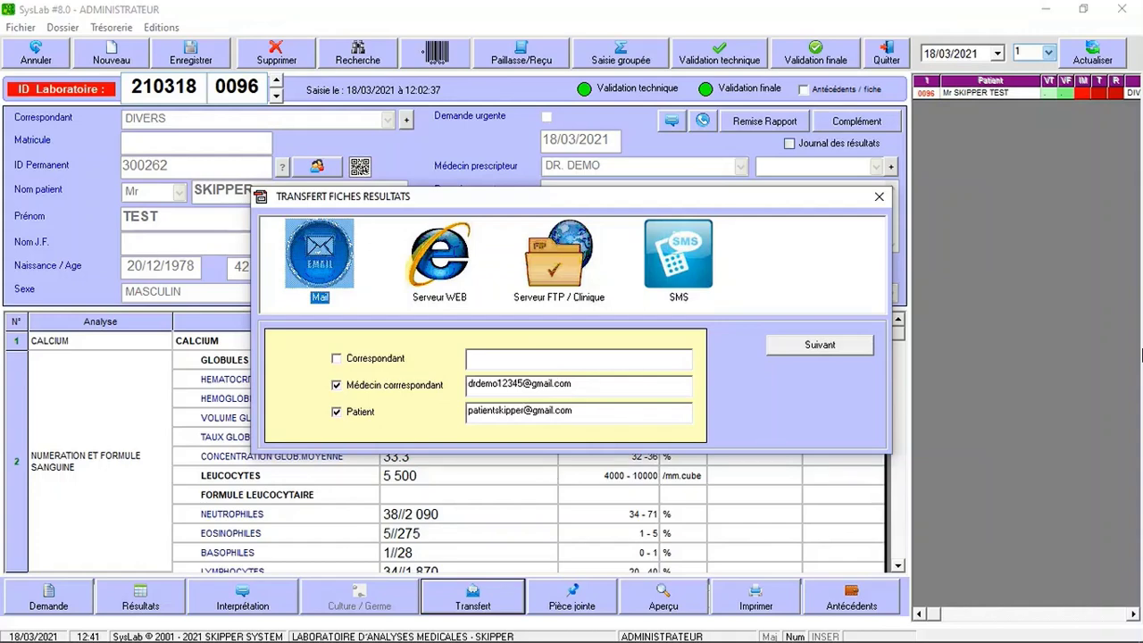
click(810, 346)
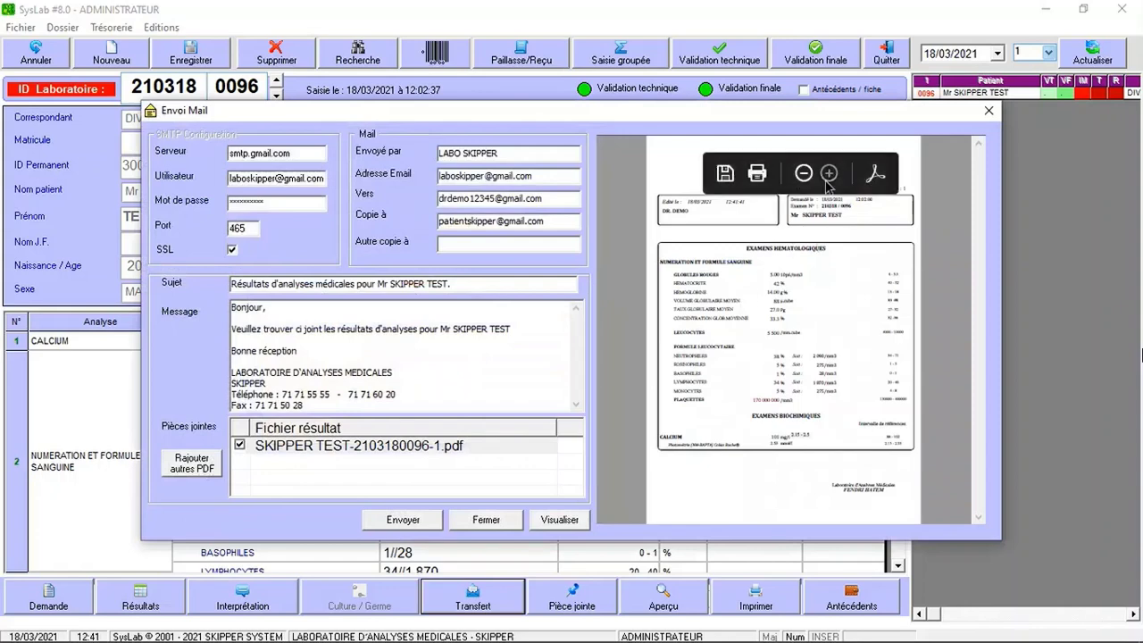
Check the attached report PDF preview, send the e-mail, and acknowledge 'Message envoyé'.
click(828, 174)
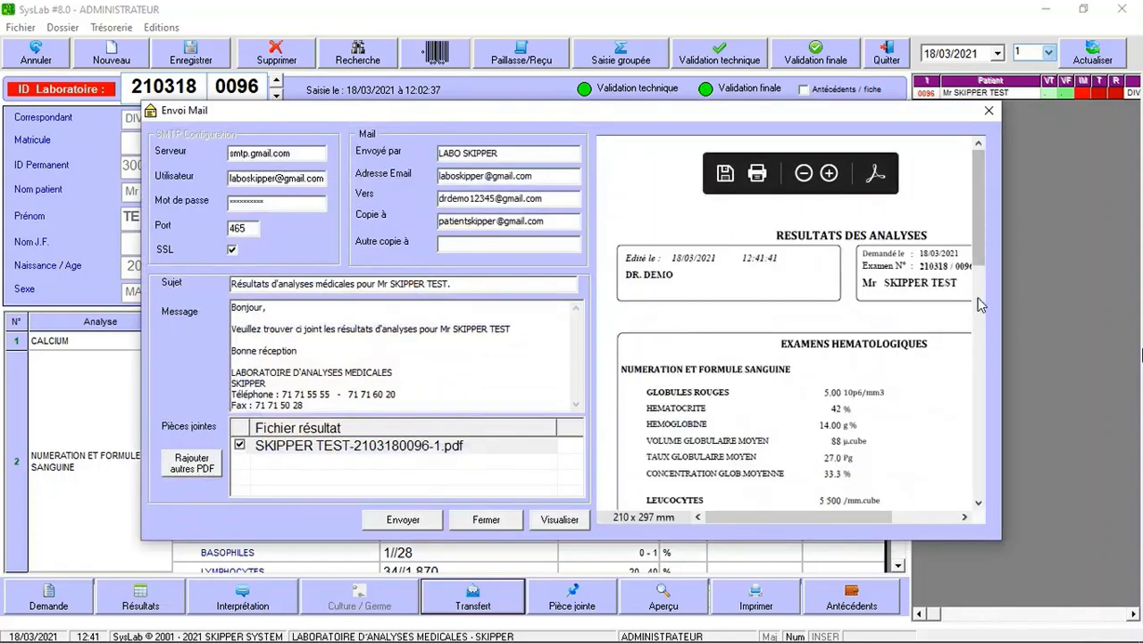
drag(980, 268, 964, 479)
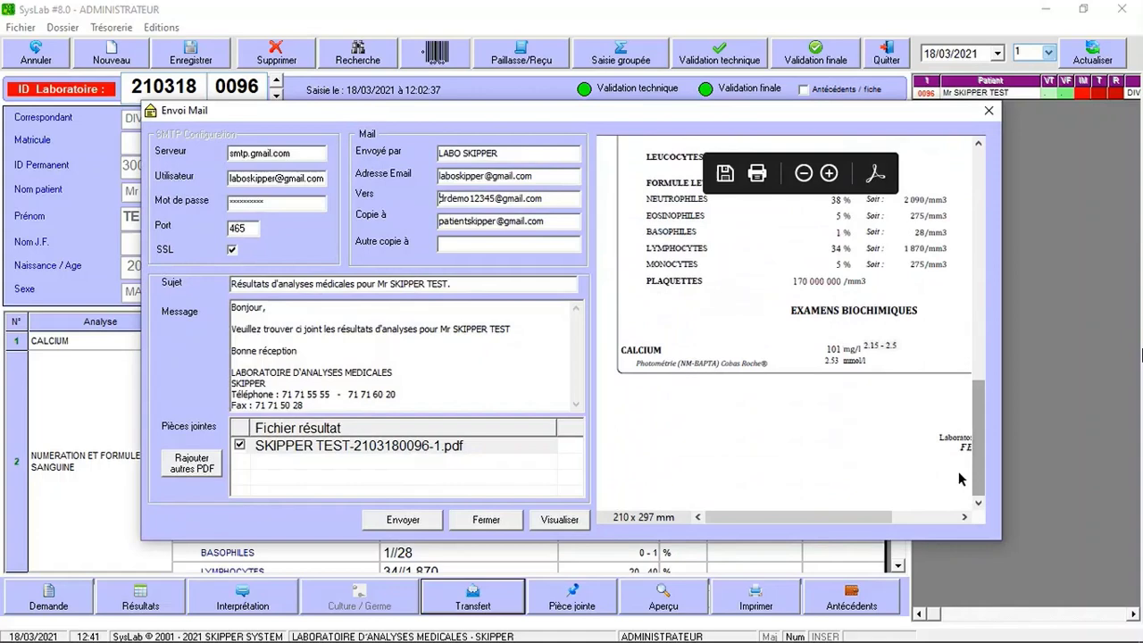
click(804, 175)
click(804, 175)
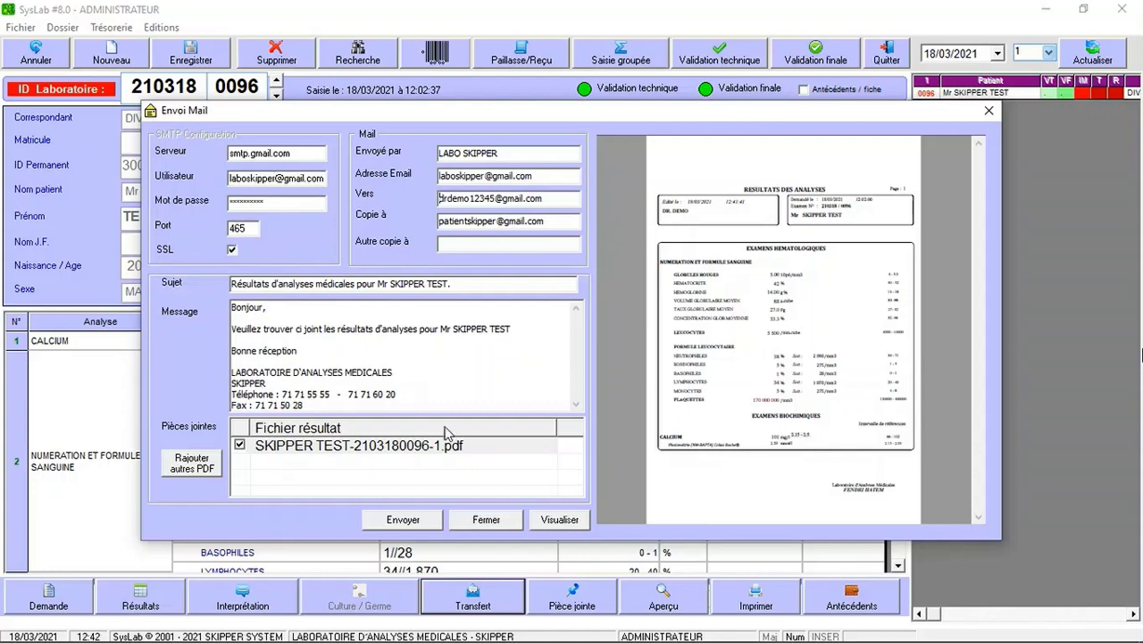
click(416, 523)
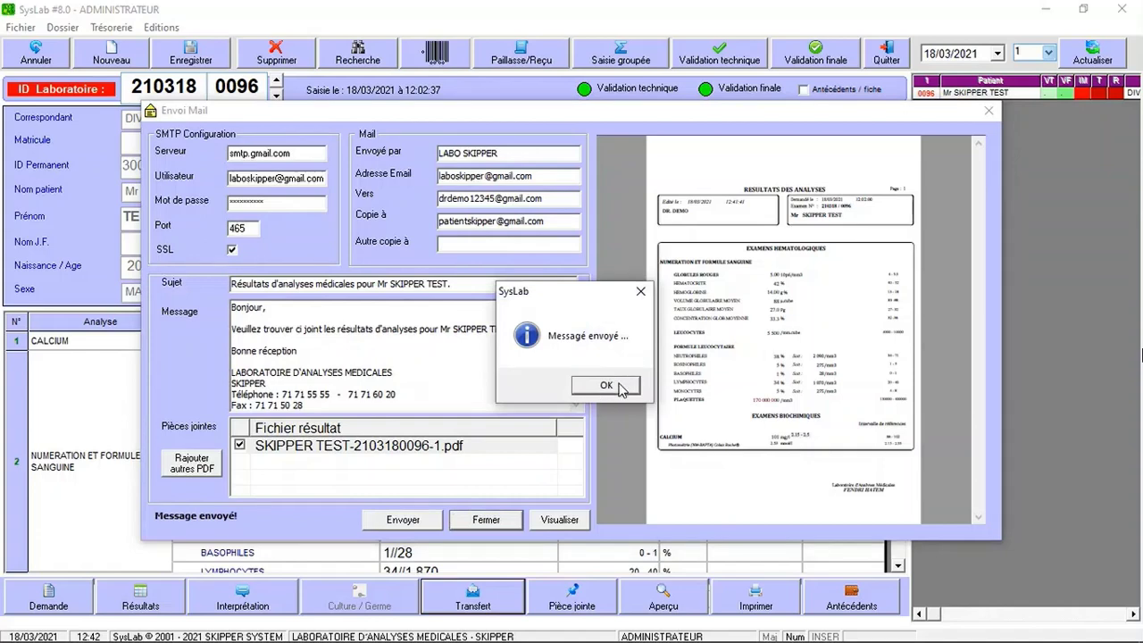
click(606, 385)
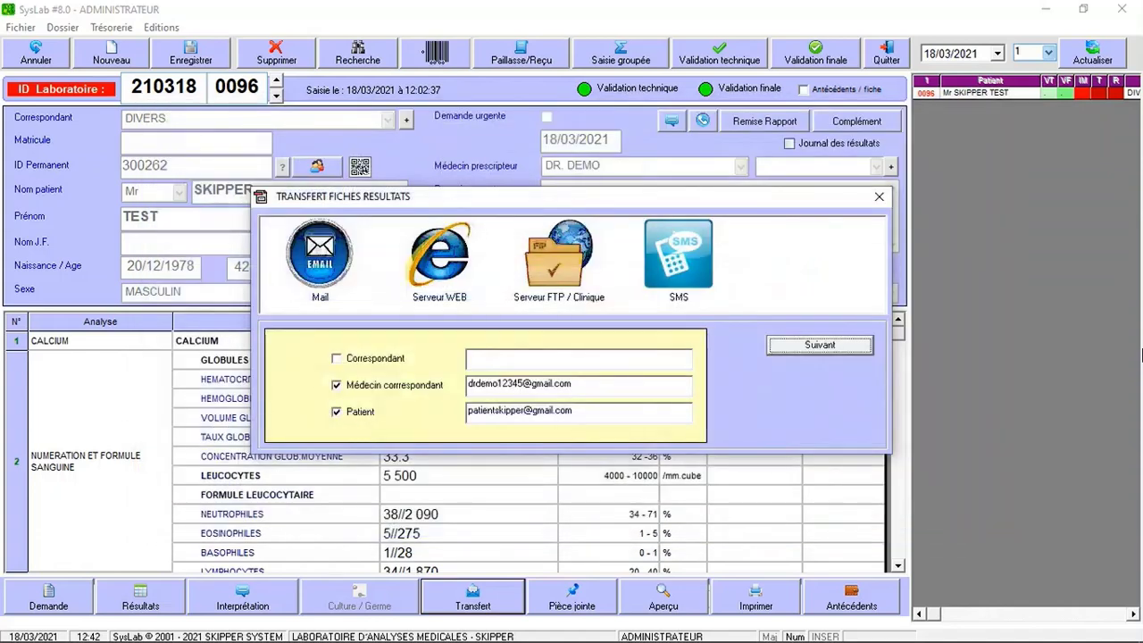
In the doctor's refreshed Gmail inbox, open the LABO SKIPPER e-mail and review its PDF report.
click(879, 195)
click(390, 628)
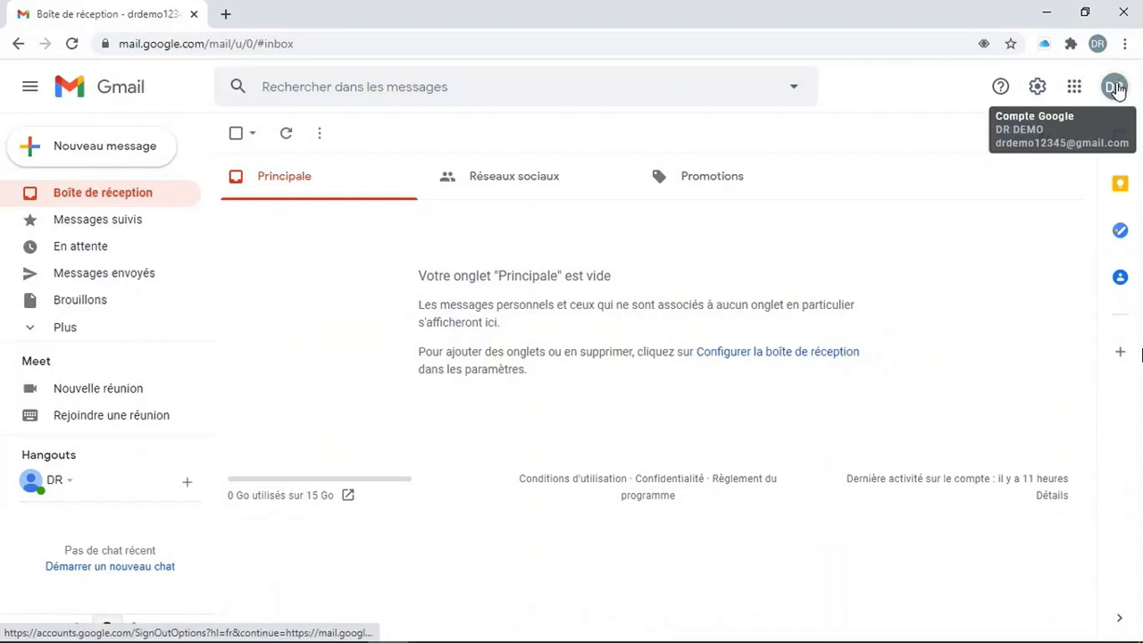
click(72, 43)
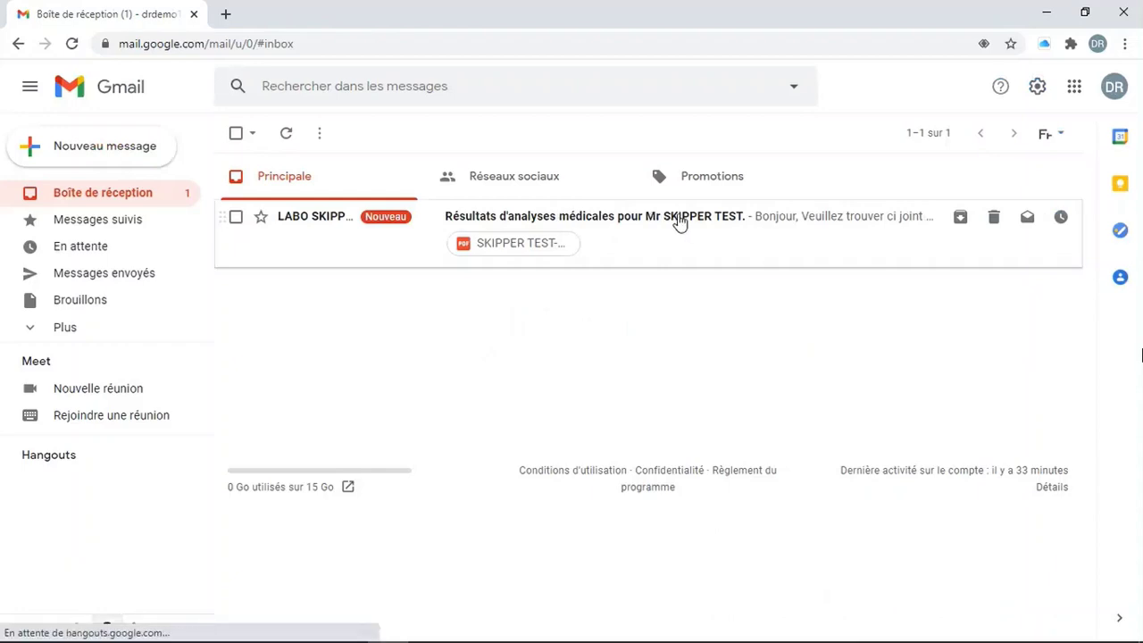
click(339, 222)
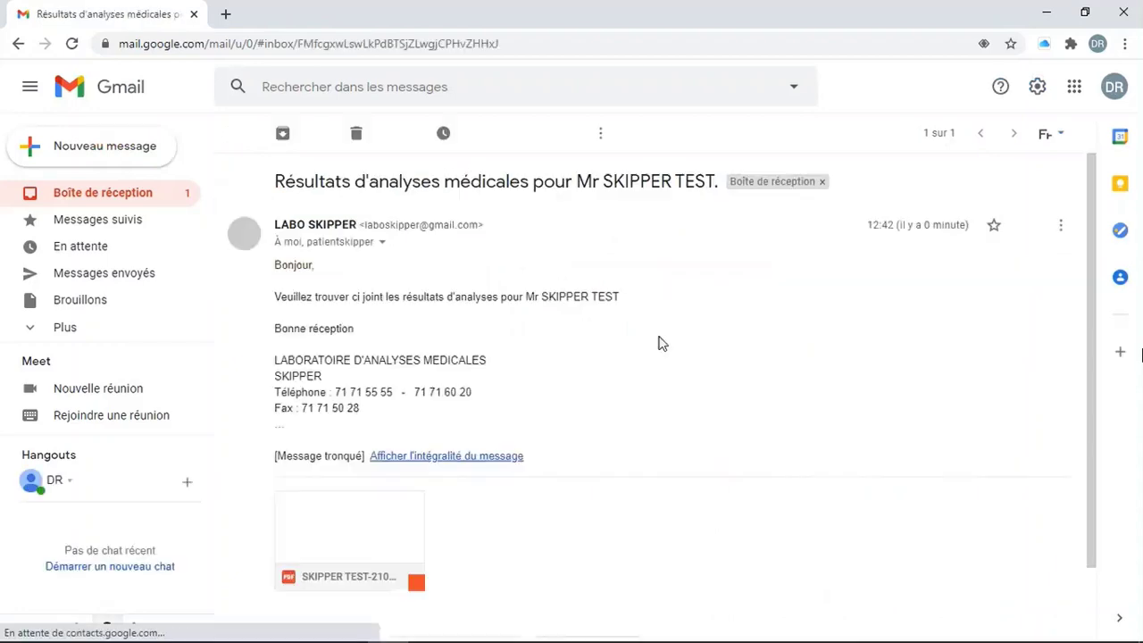
click(369, 529)
scroll(1141, 355, down, 4)
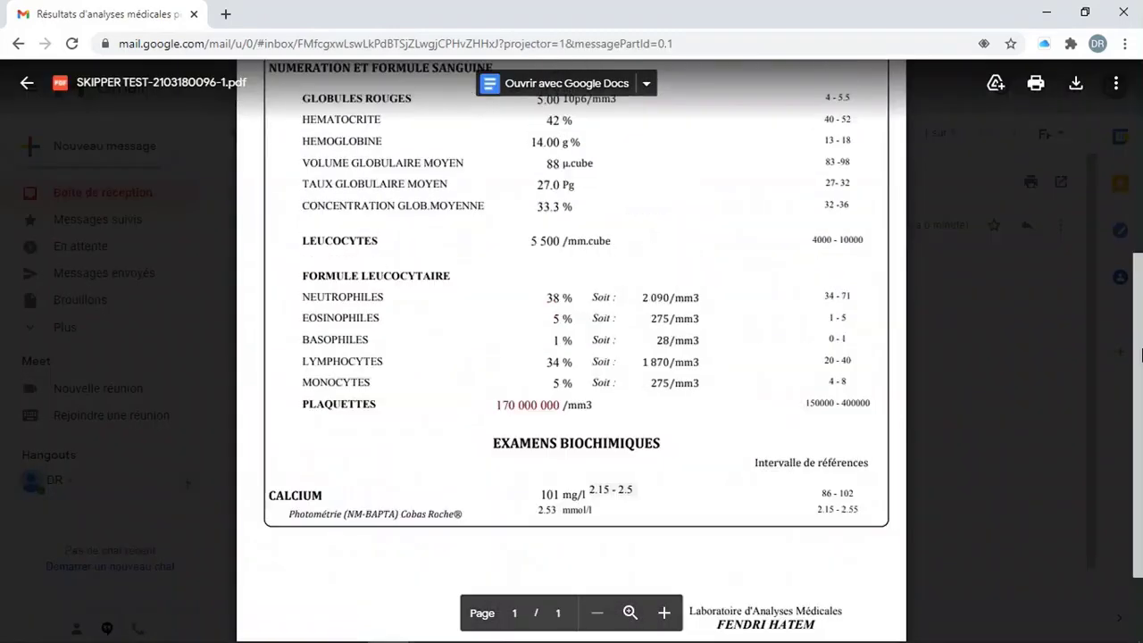
scroll(1141, 354, up, 4)
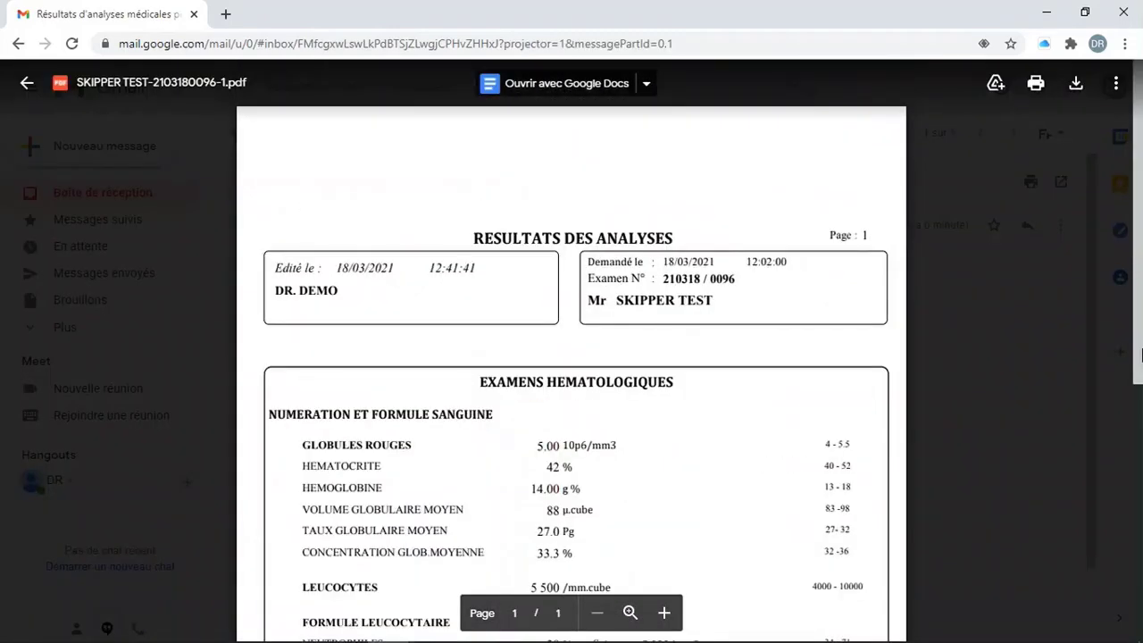
key(Escape)
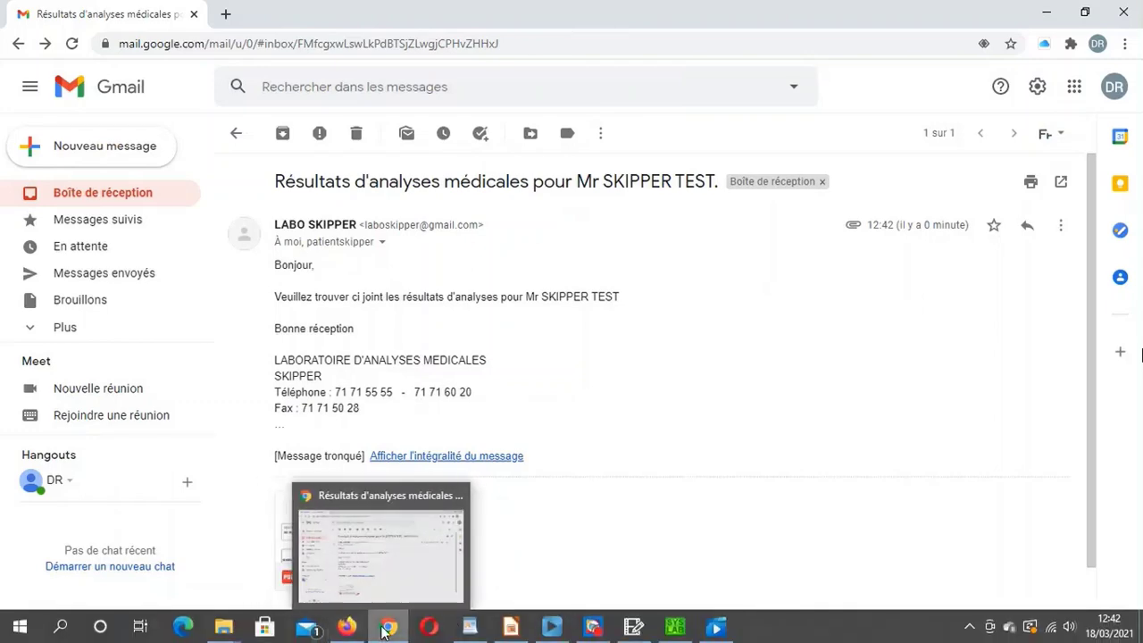
In the patient's refreshed Gmail inbox, open the LABO SKIPPER e-mail, review its PDF, then minimize Firefox.
click(386, 628)
click(347, 627)
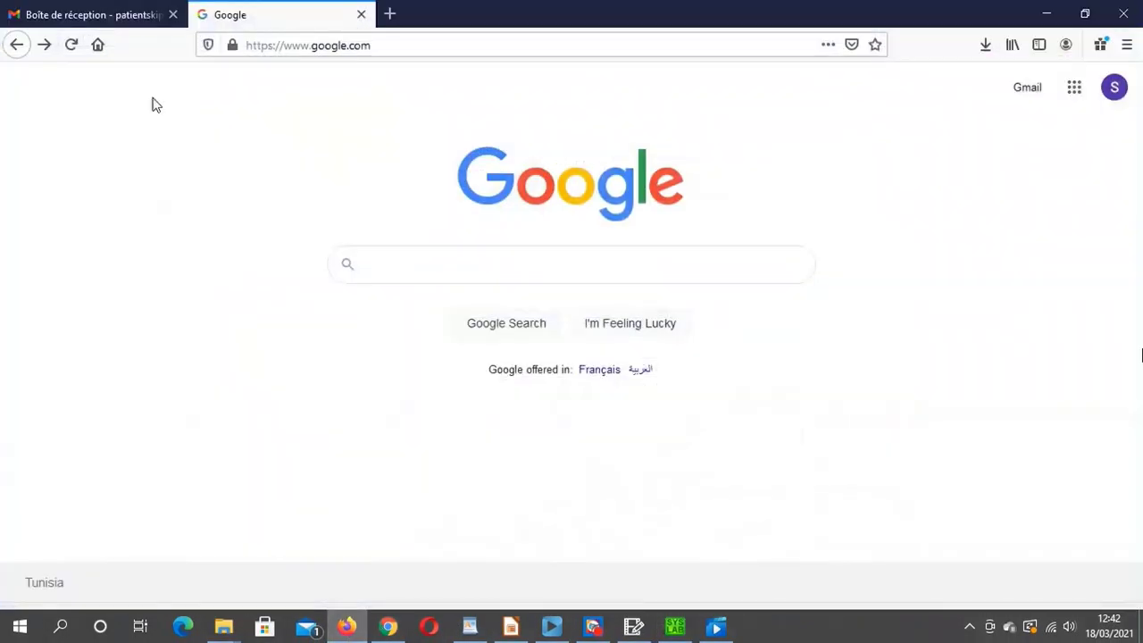
click(64, 13)
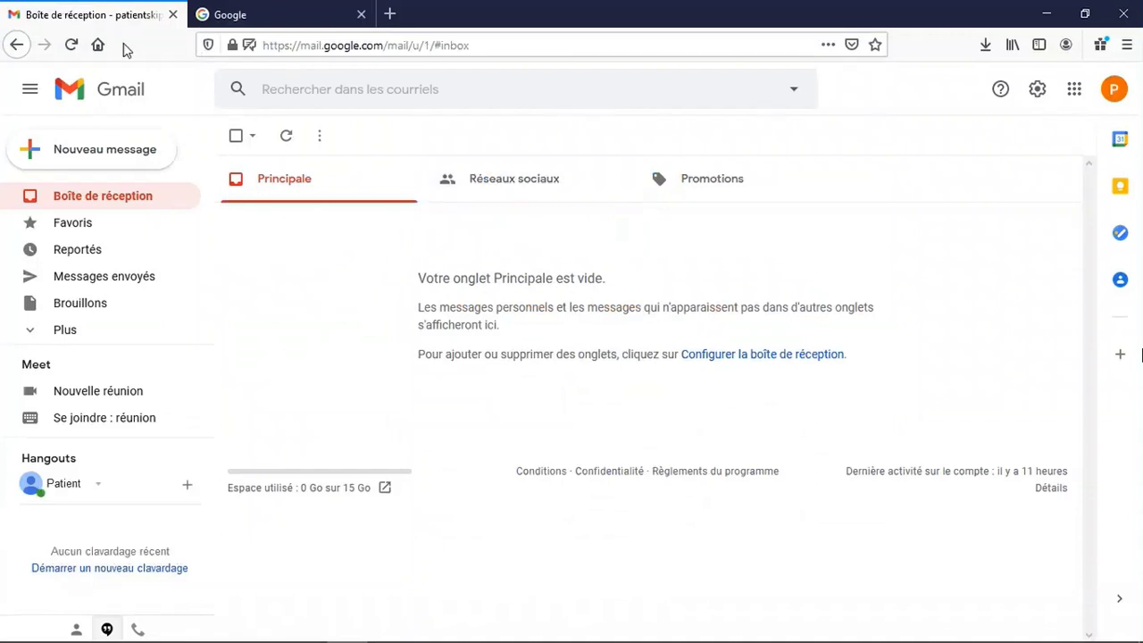
click(71, 44)
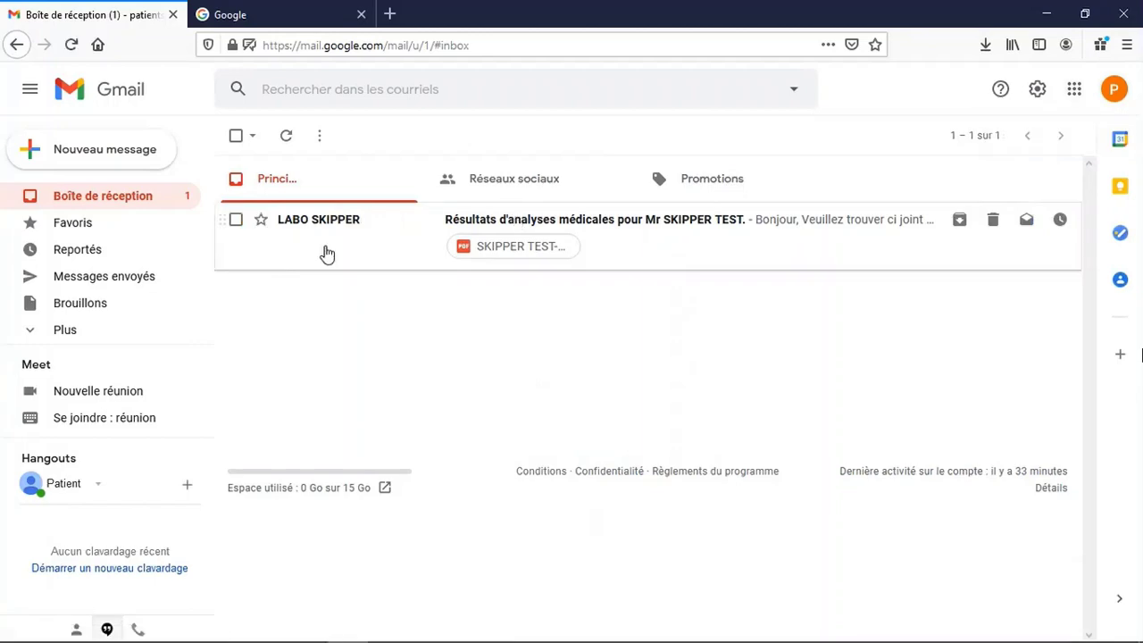
click(339, 241)
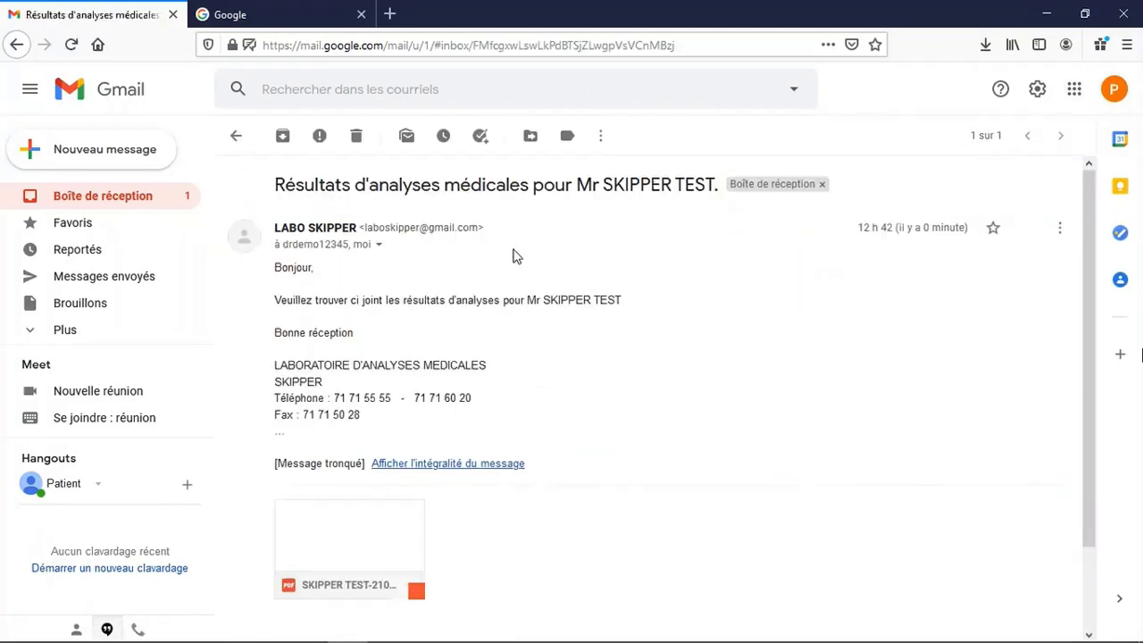
scroll(337, 563, down, 2)
click(363, 434)
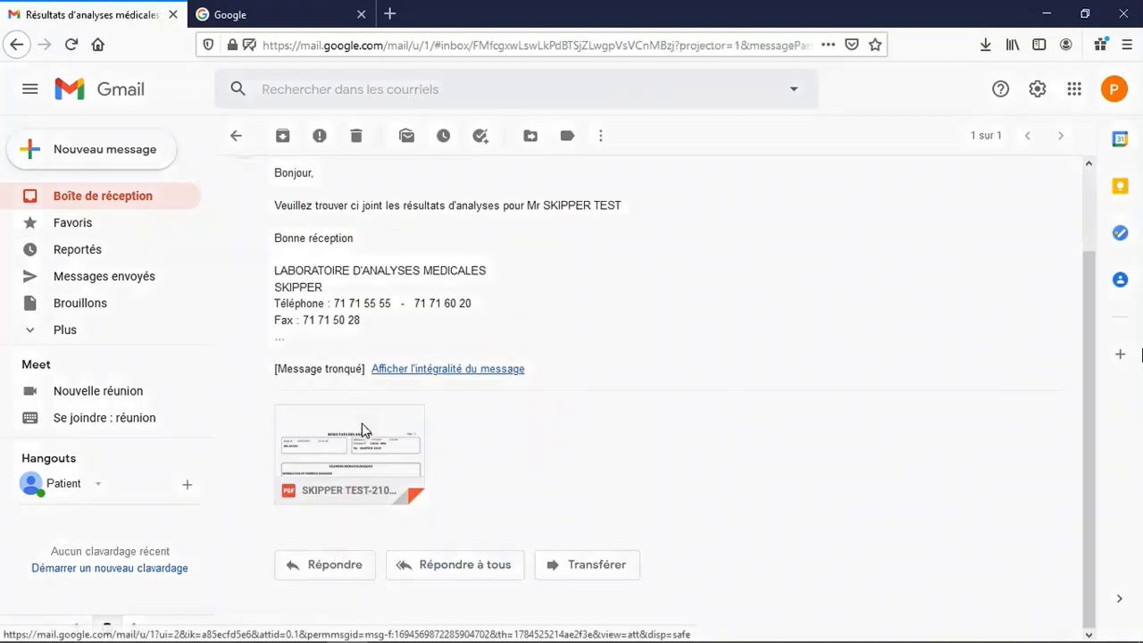
scroll(558, 382, down, 5)
scroll(558, 382, up, 5)
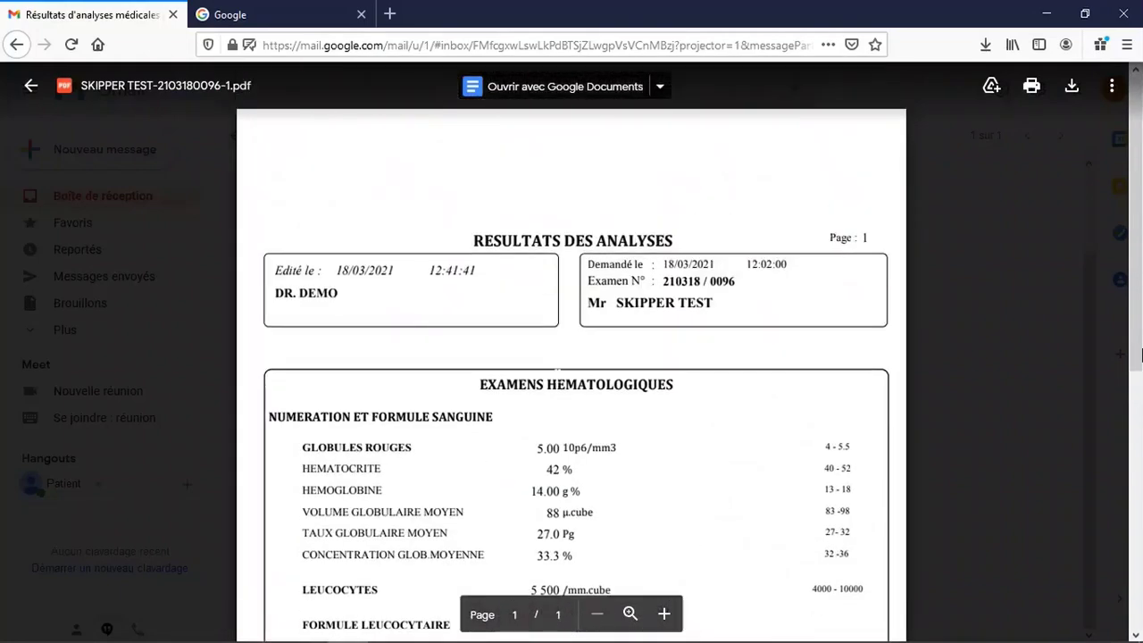
key(Escape)
click(1046, 14)
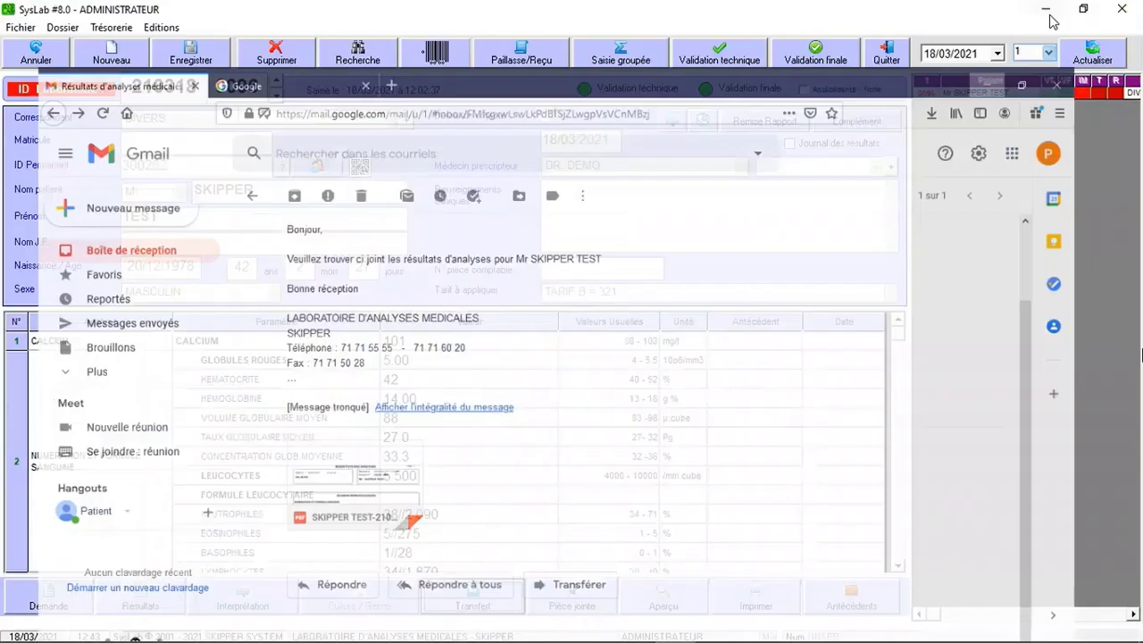
Send the SKIPPER TEST result sheet to Serveur WEB via Transfert and confirm the success message.
click(444, 610)
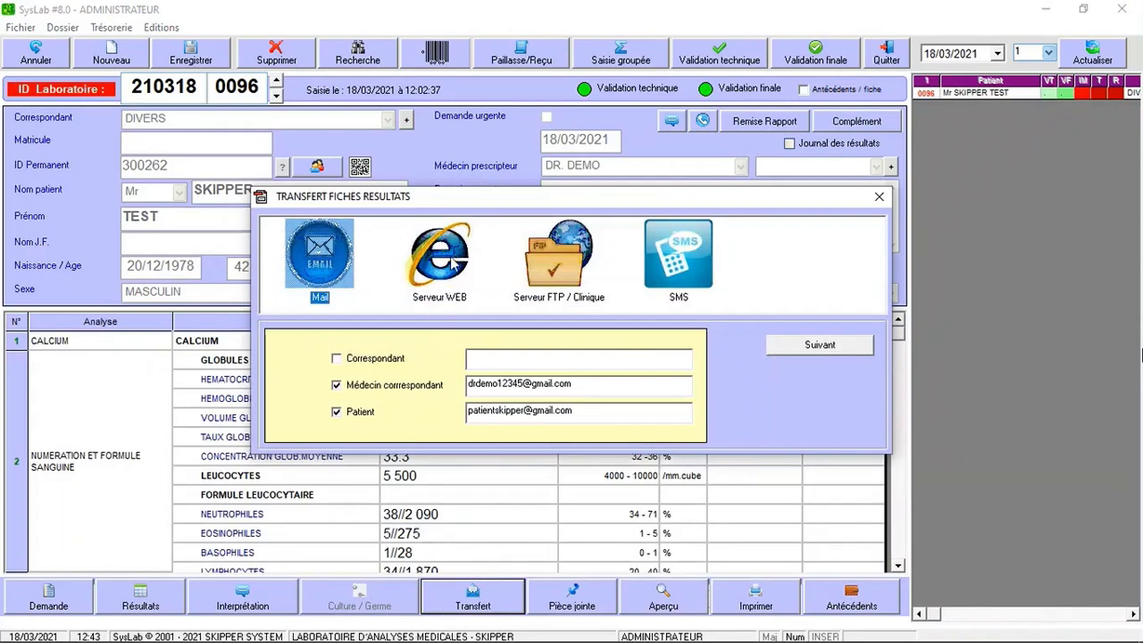
click(452, 262)
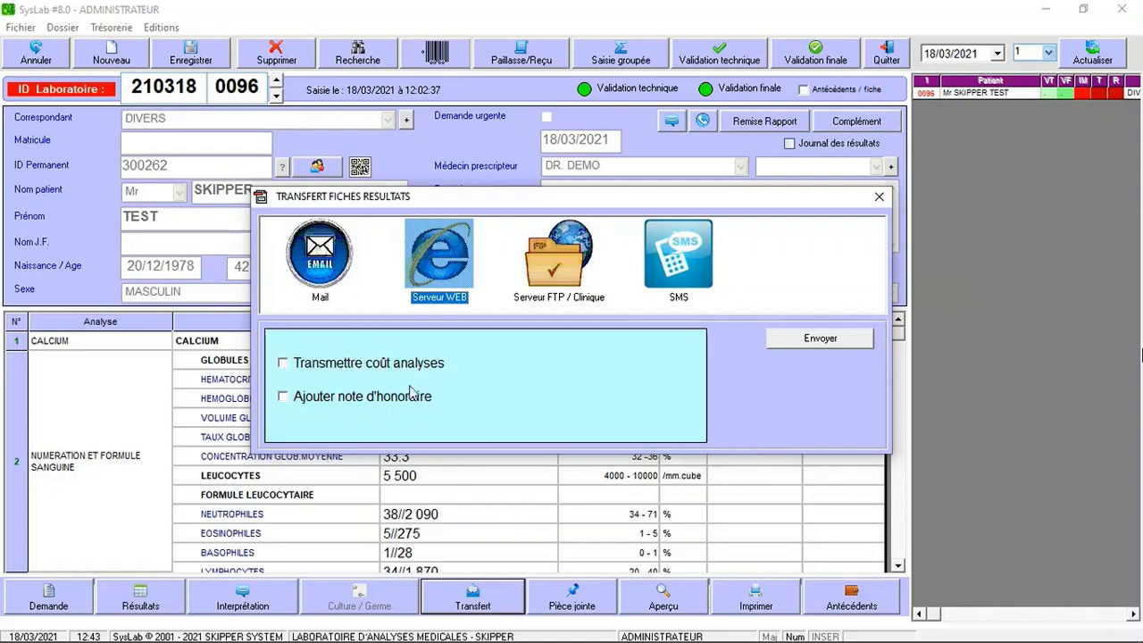
click(803, 341)
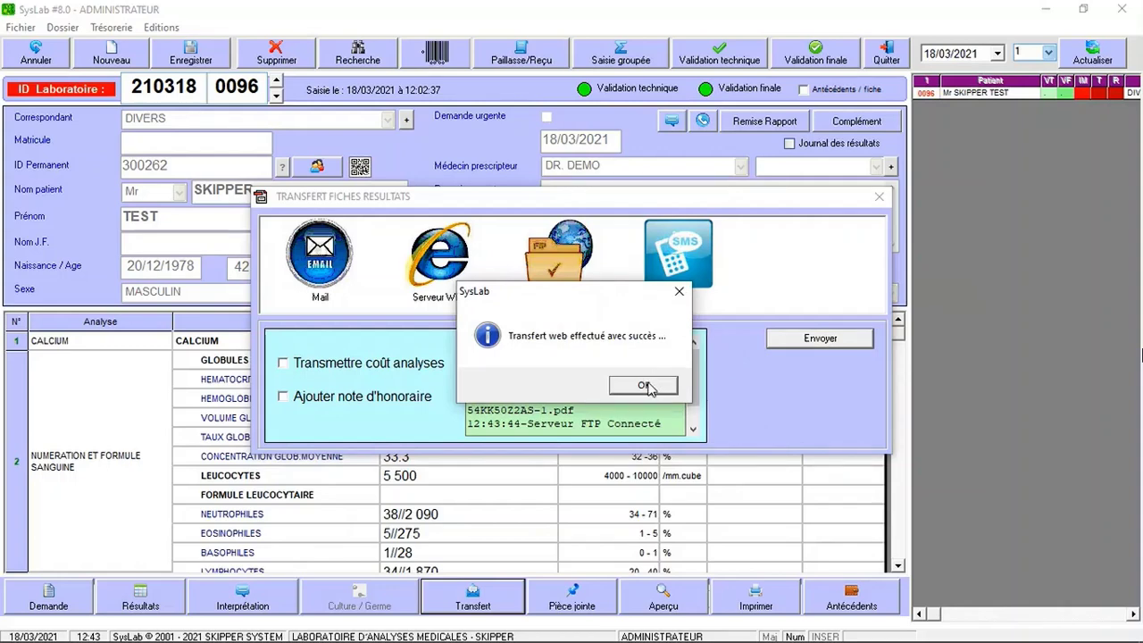
click(646, 385)
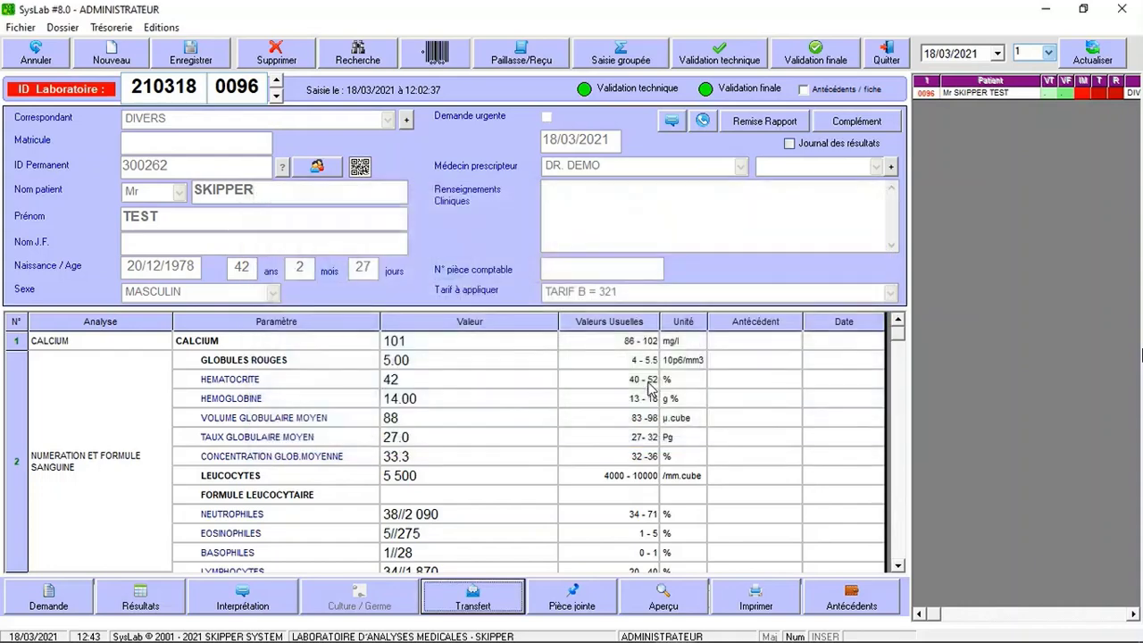
Load syslabpro.com in Firefox and log into Résultats en Ligne with the patient's username and password.
mouse_move(402, 636)
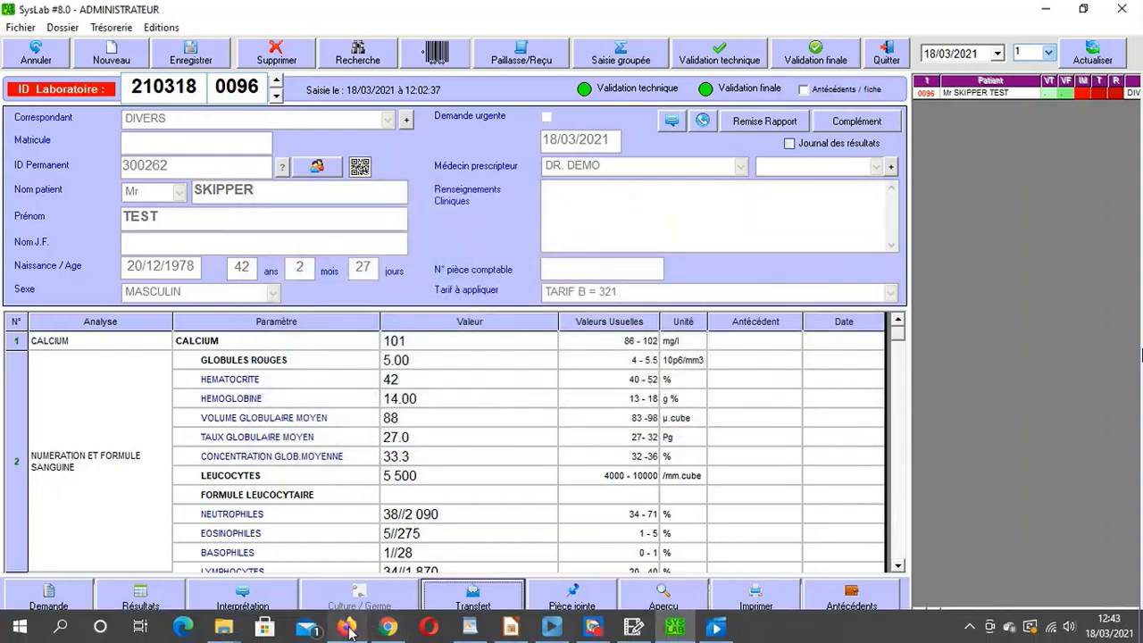
click(350, 632)
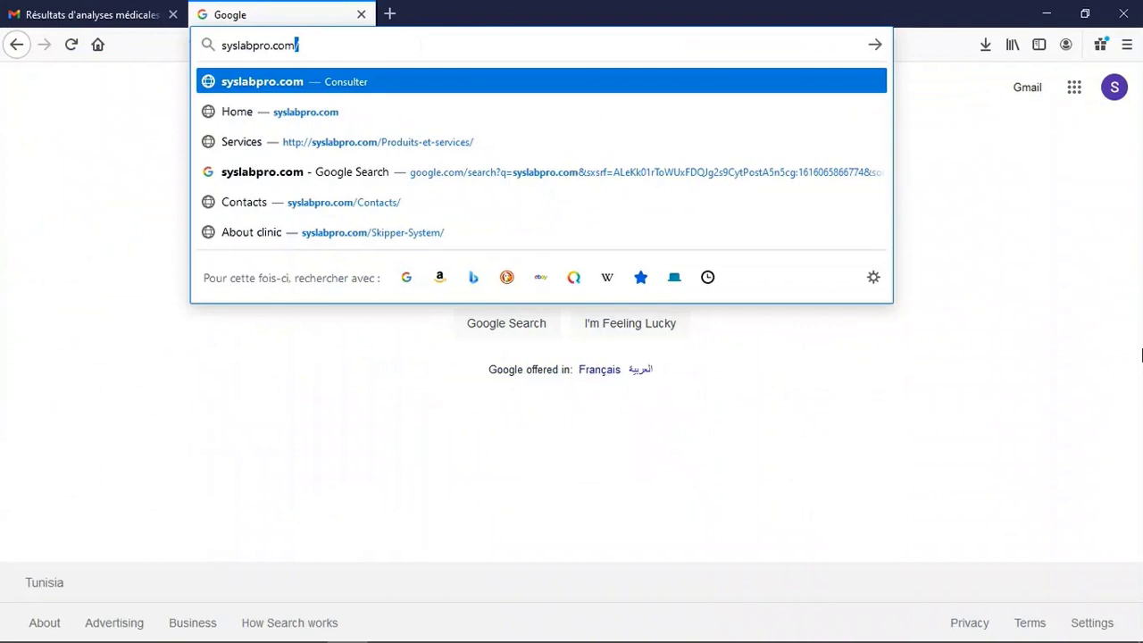
key(Return)
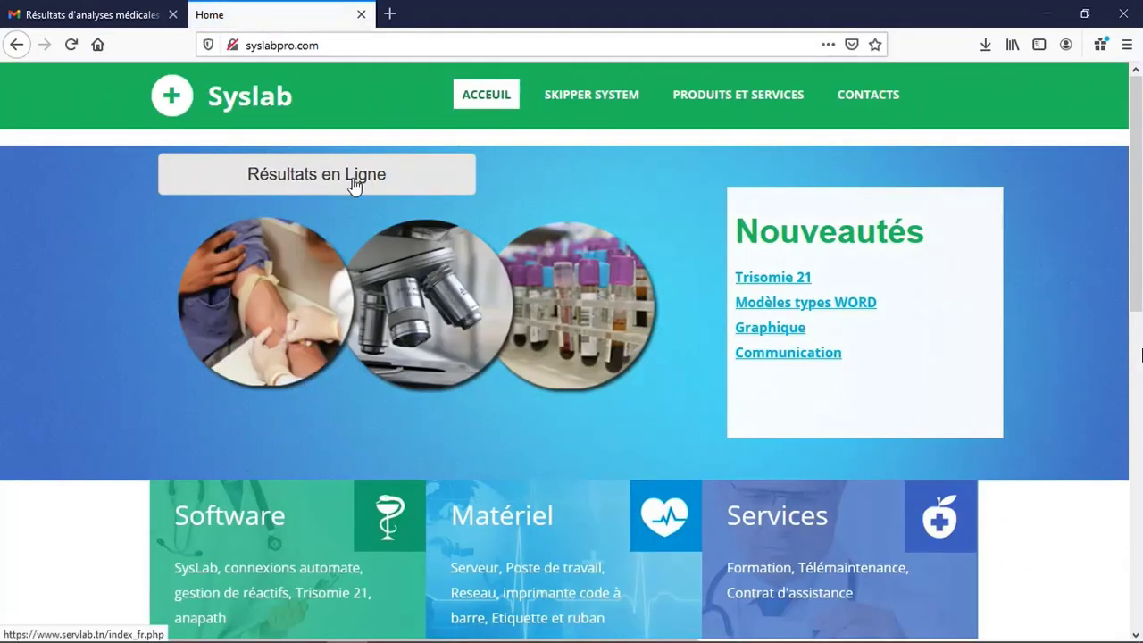
click(354, 184)
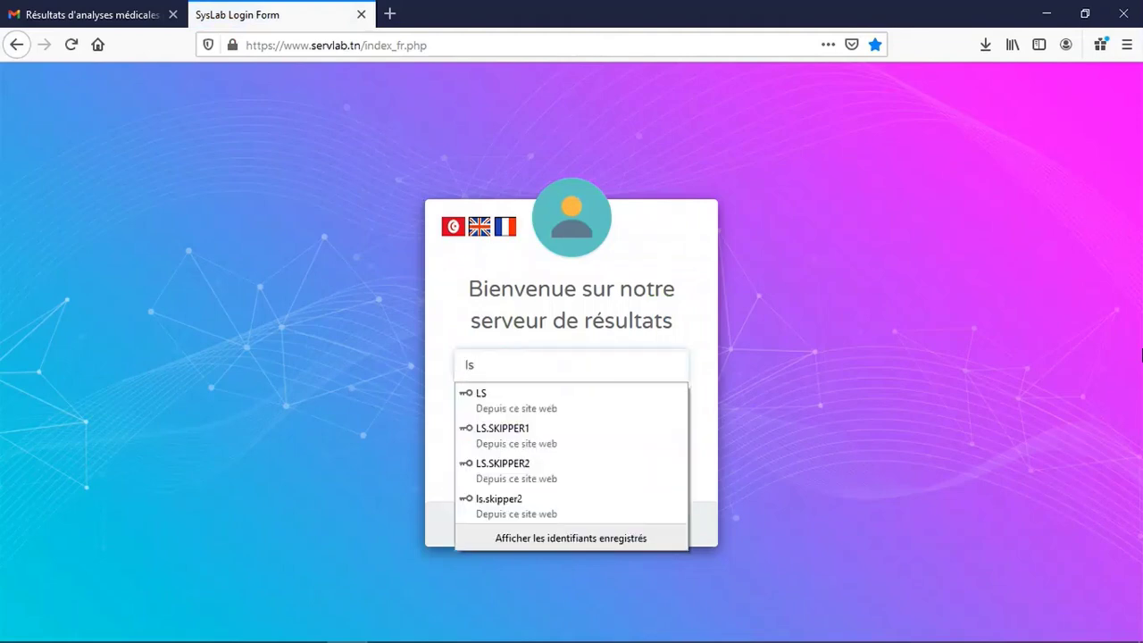
text(.skipper)
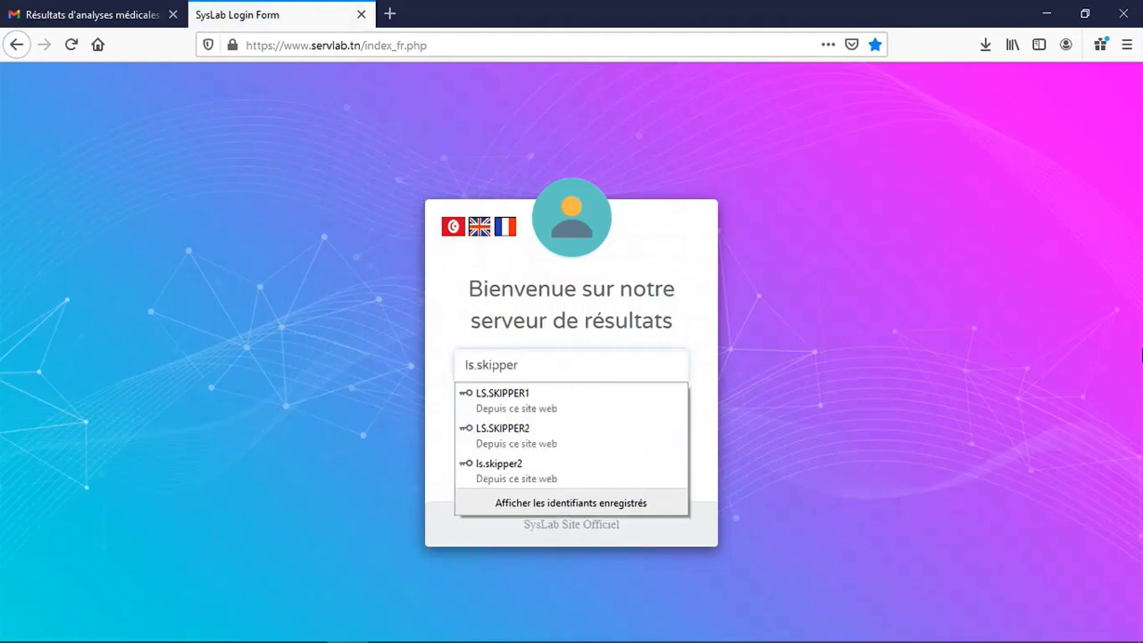
text(test)
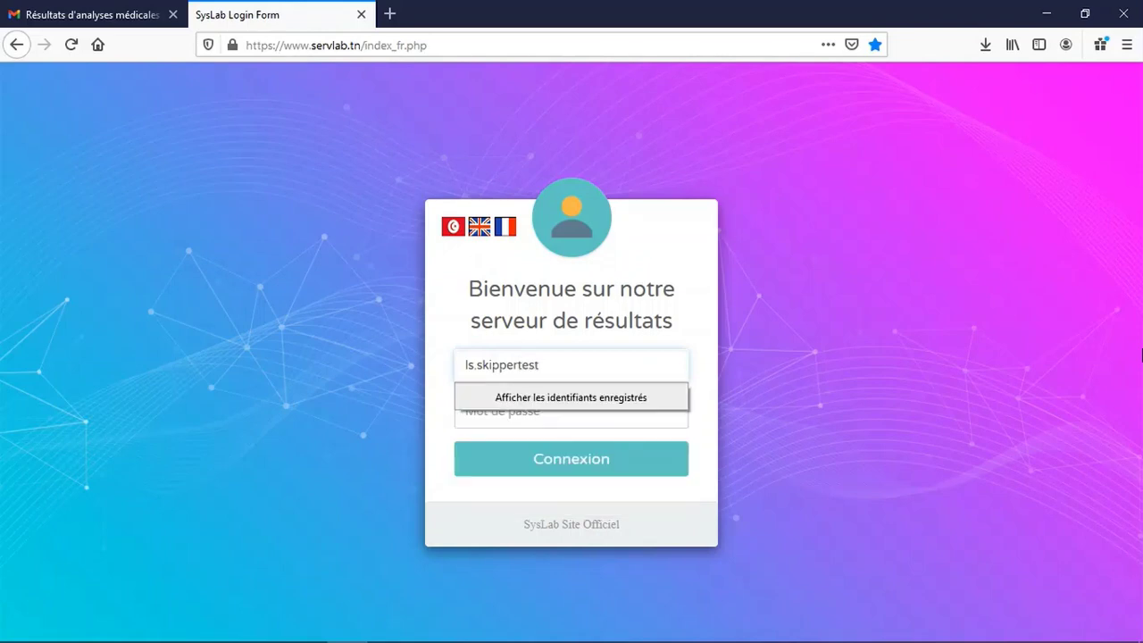
key(Tab)
text(ls)
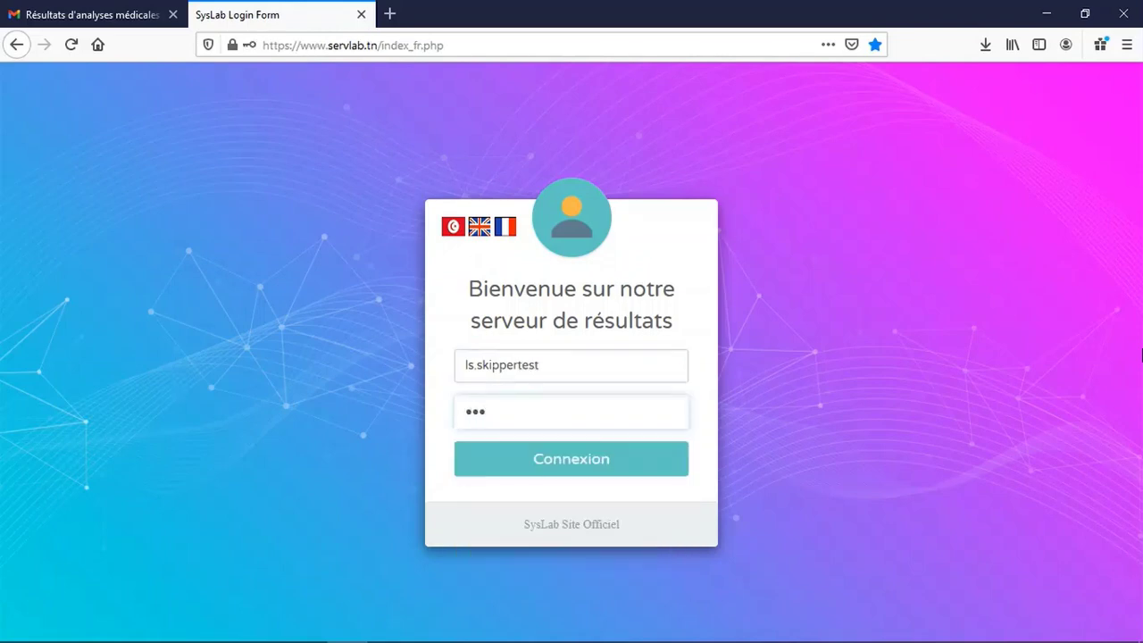
text(ls)
click(541, 461)
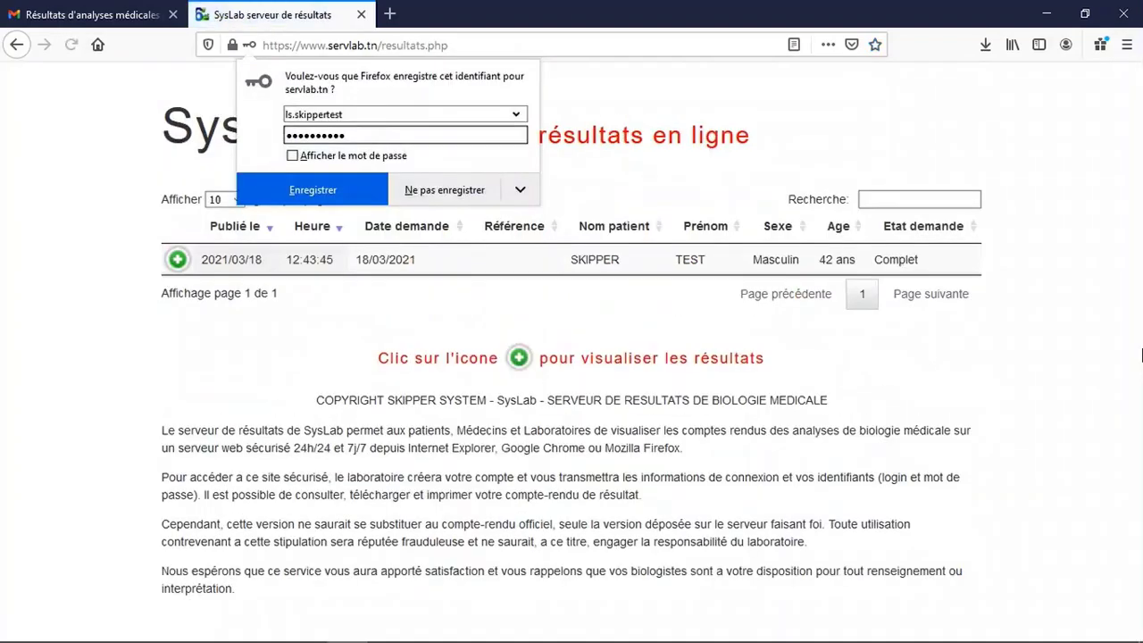
Expand the SKIPPER TEST request details, view its result PDF, then close the PDF tab.
click(444, 189)
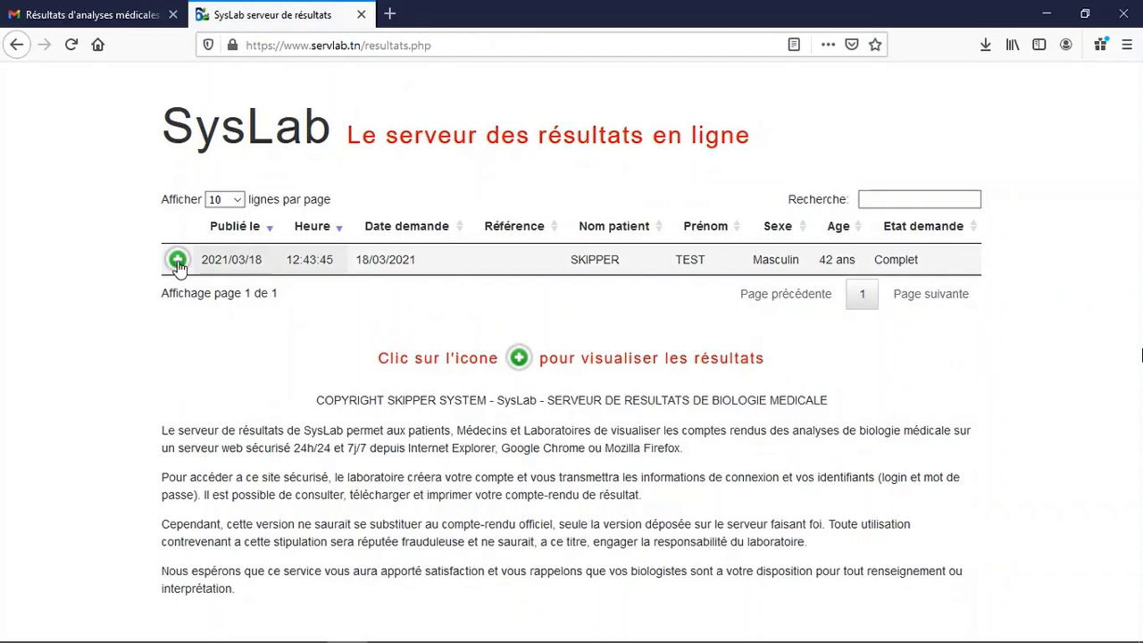
click(178, 261)
scroll(370, 375, down, 2)
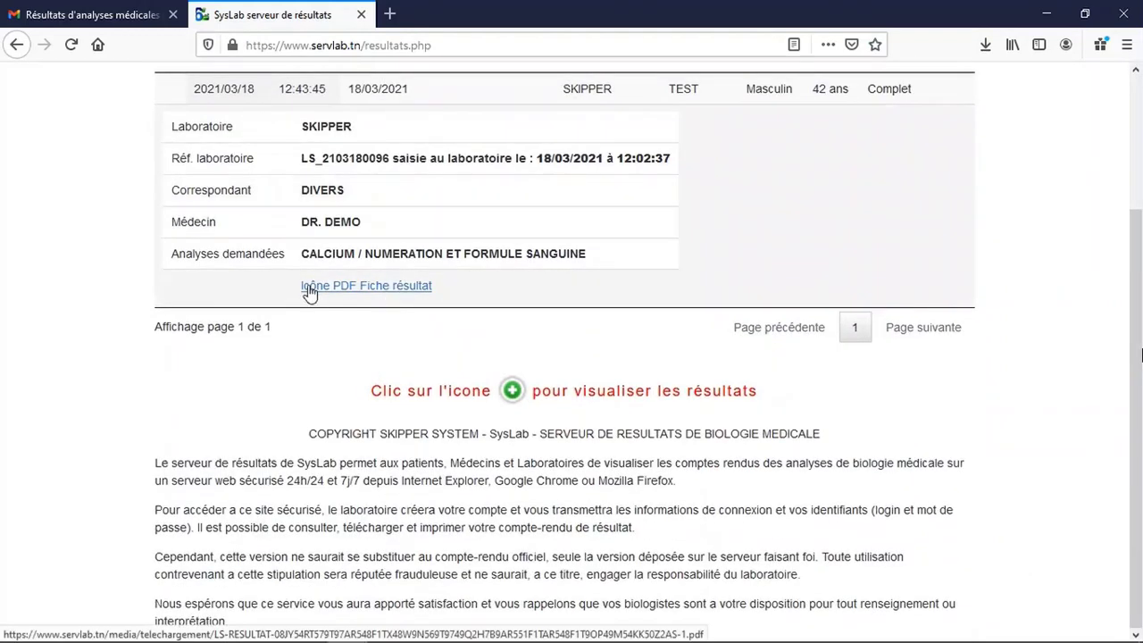
click(307, 294)
scroll(459, 331, down, 6)
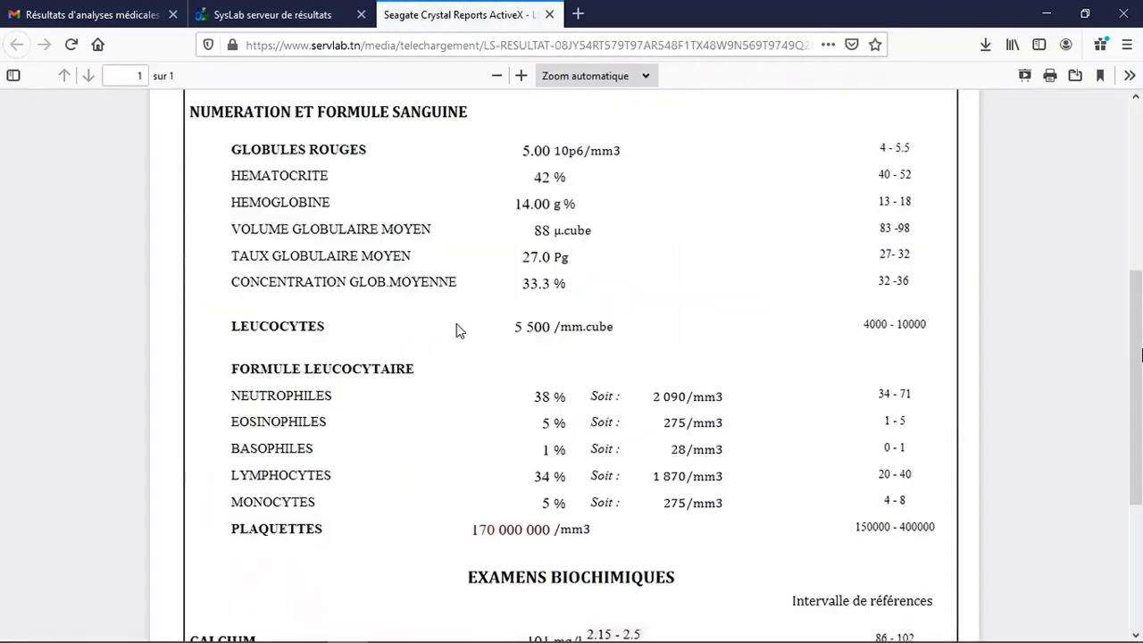
scroll(459, 331, up, 6)
scroll(459, 331, down, 7)
scroll(459, 331, up, 7)
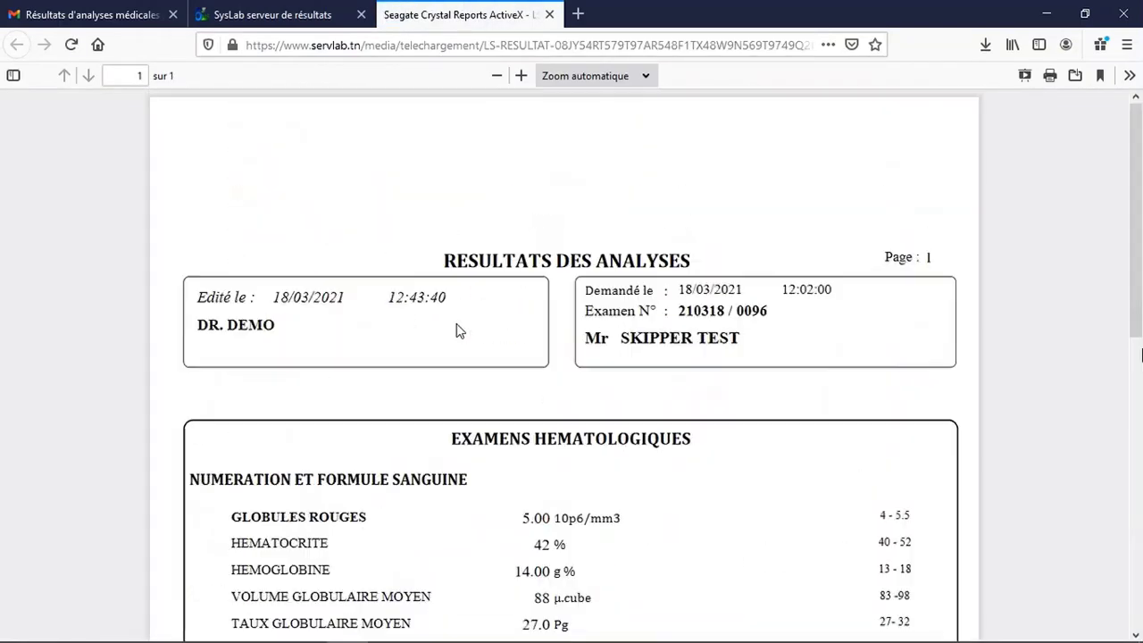
click(548, 13)
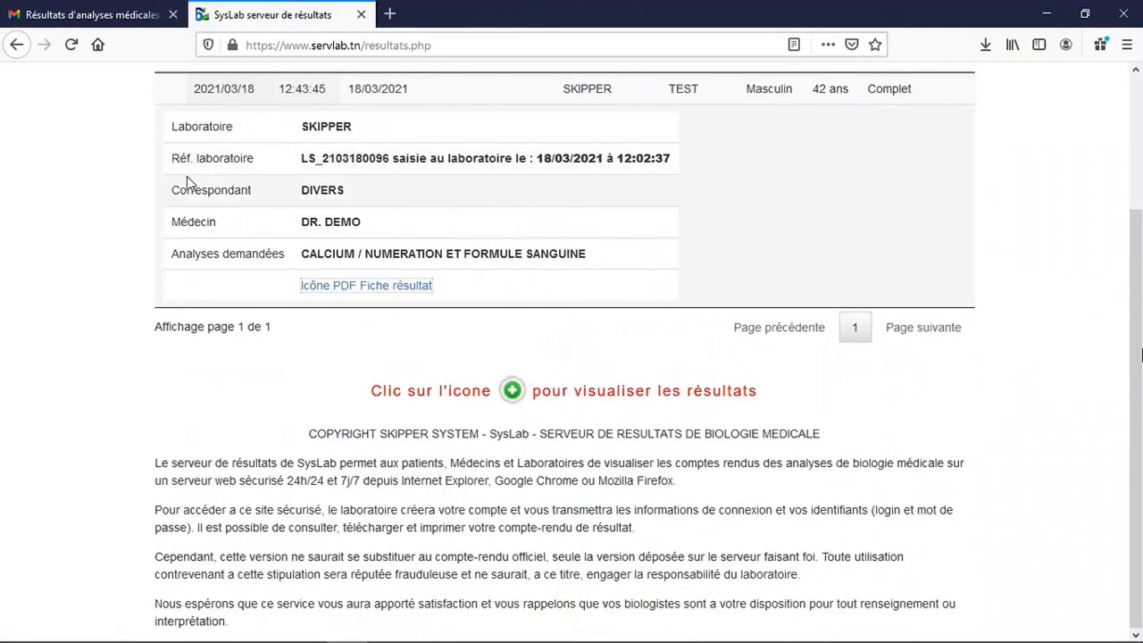
Return to the login page and sign in with the demo account's username and password.
click(20, 44)
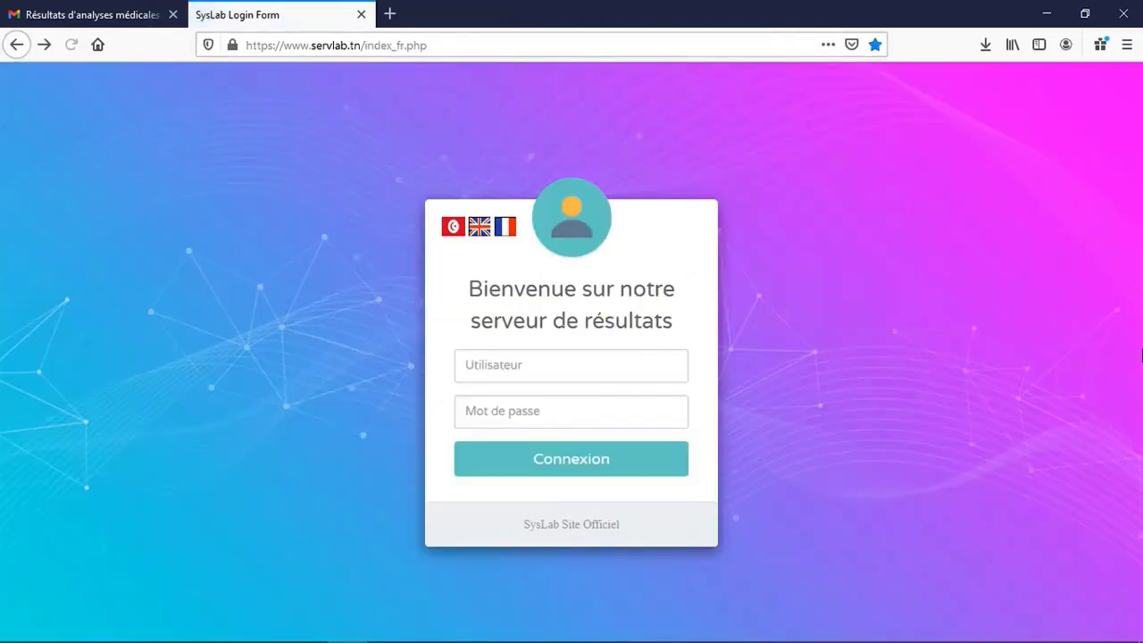
text(ls)
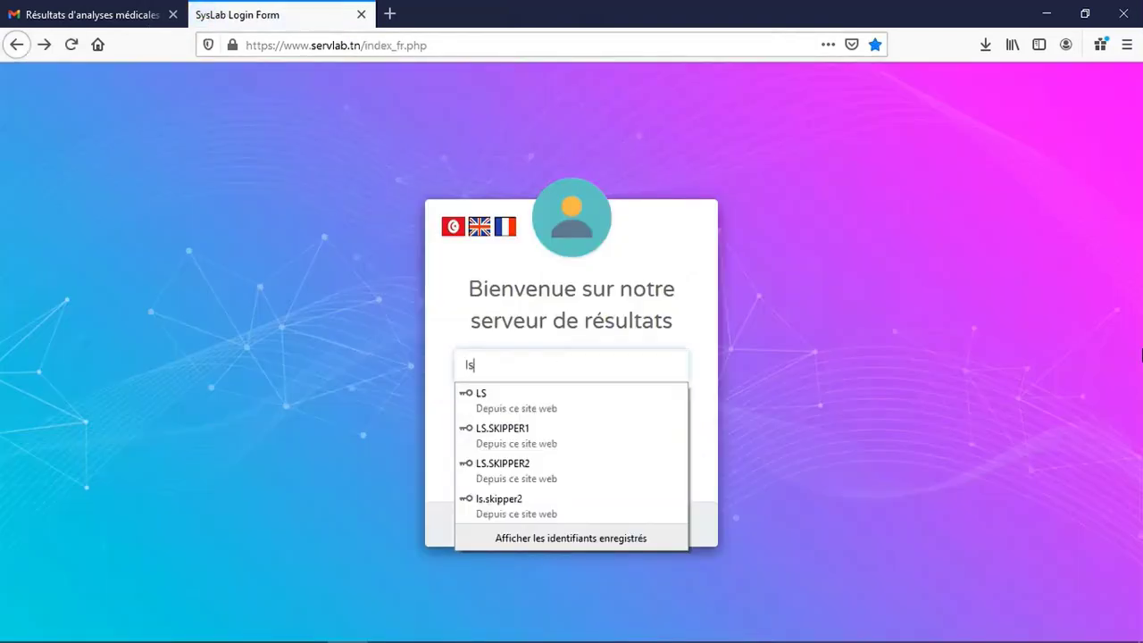
text(.demo)
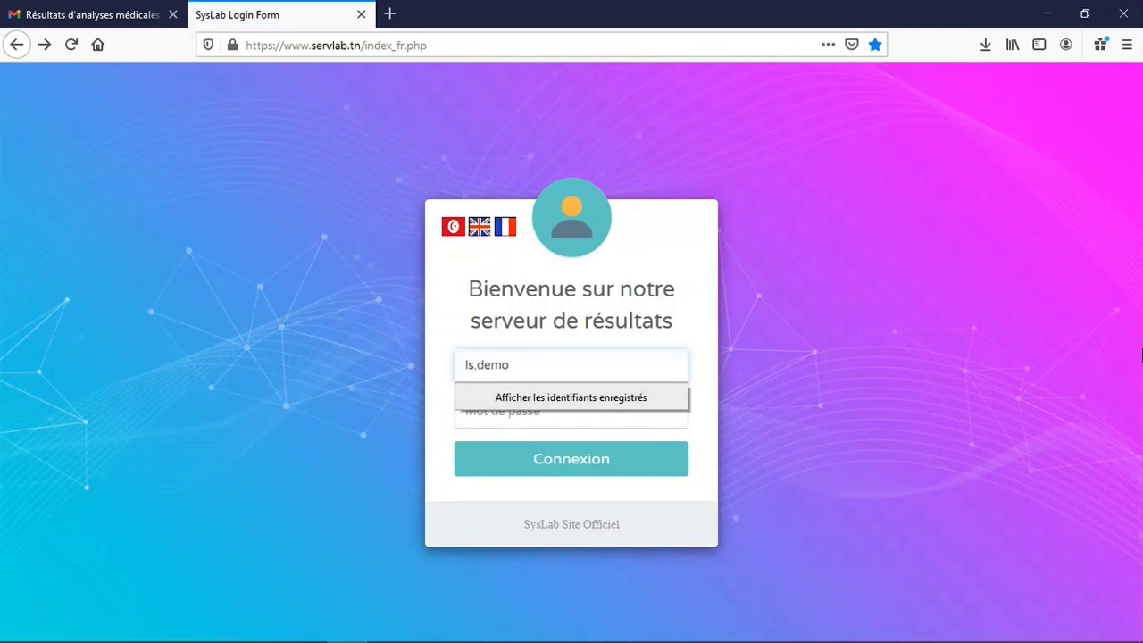
click(487, 416)
text(1234567890)
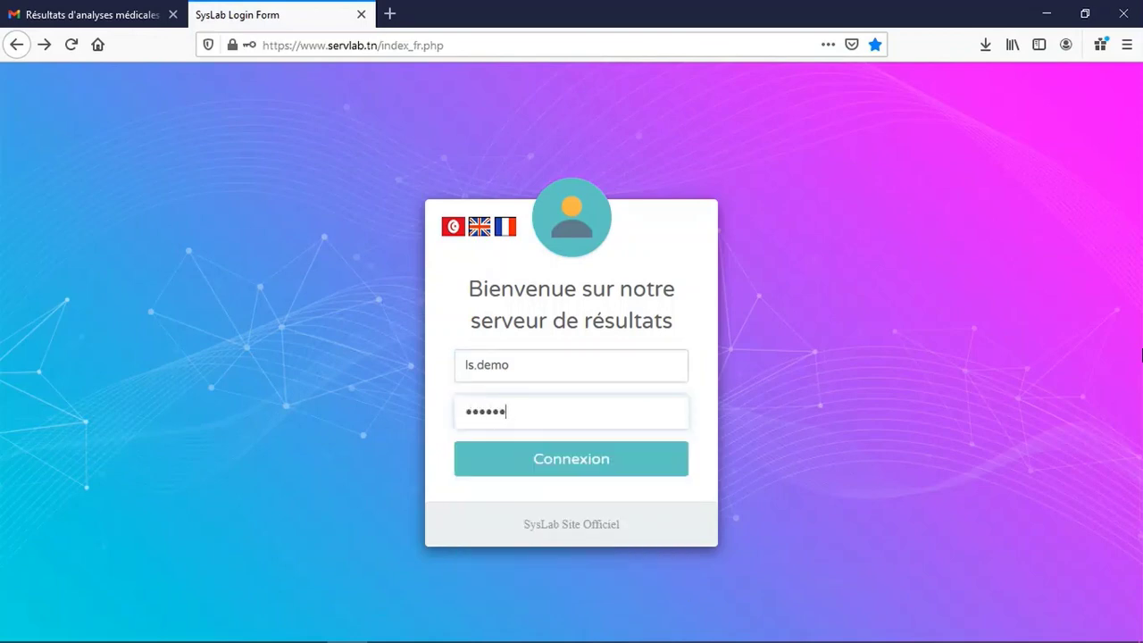
click(551, 468)
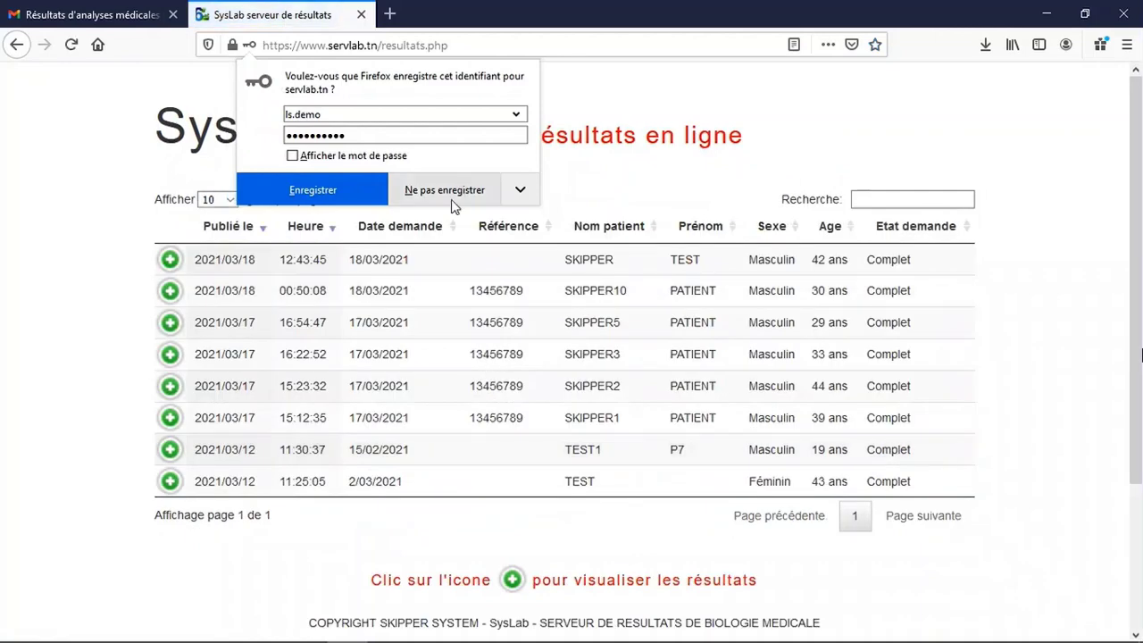
click(450, 198)
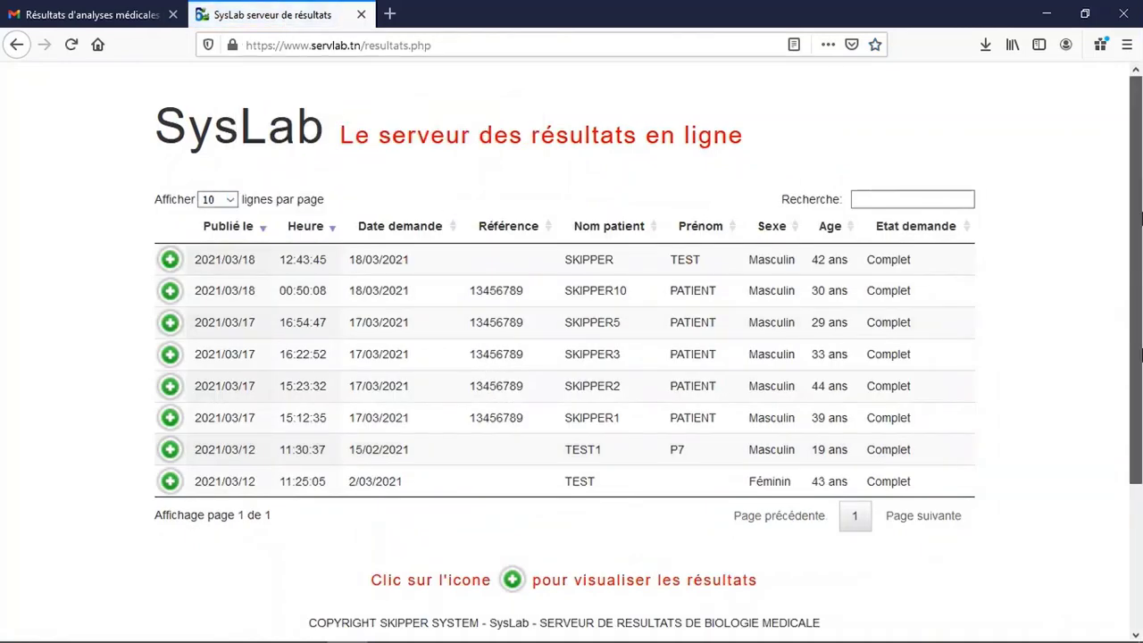
Expand the SKIPPER TEST row and view its Fiche résultat PDF.
scroll(1140, 264, down, 1)
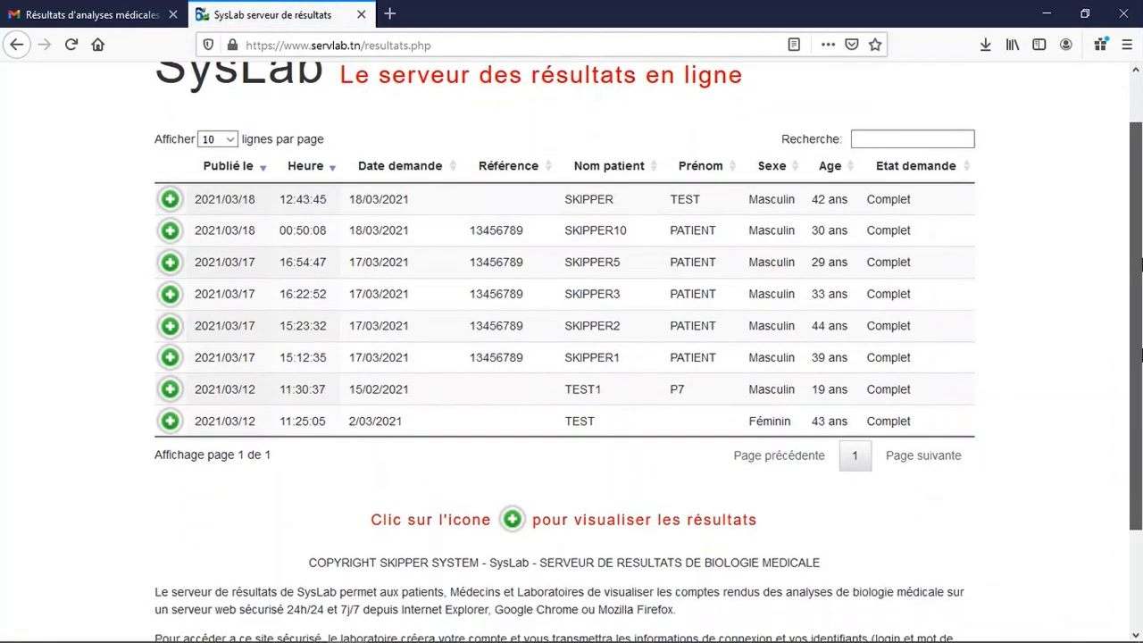
scroll(1140, 264, up, 1)
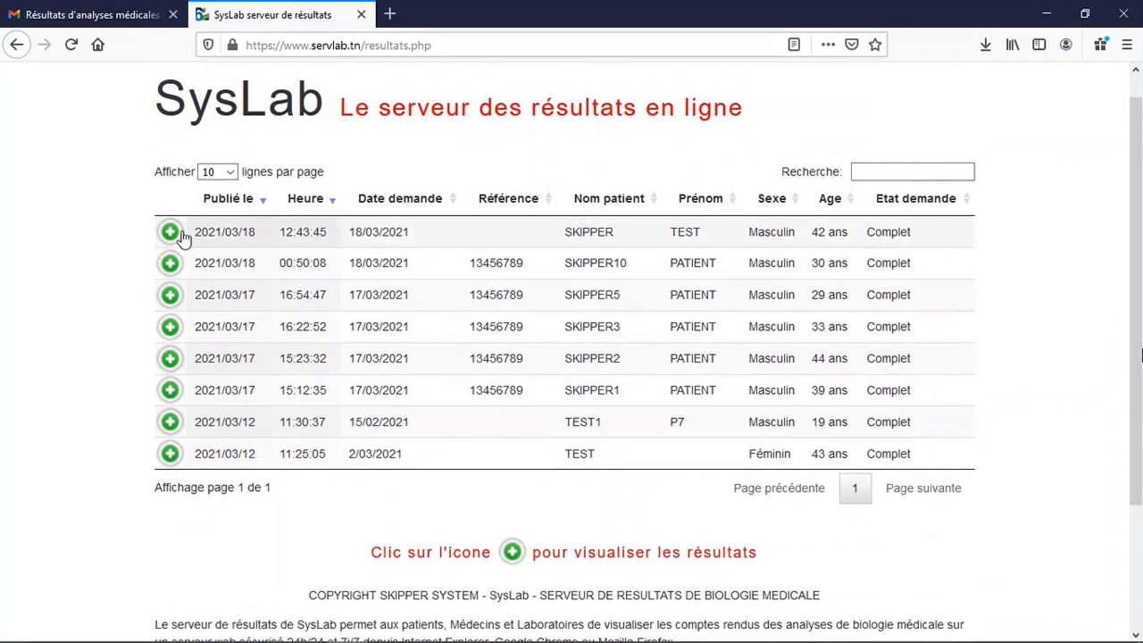
click(170, 234)
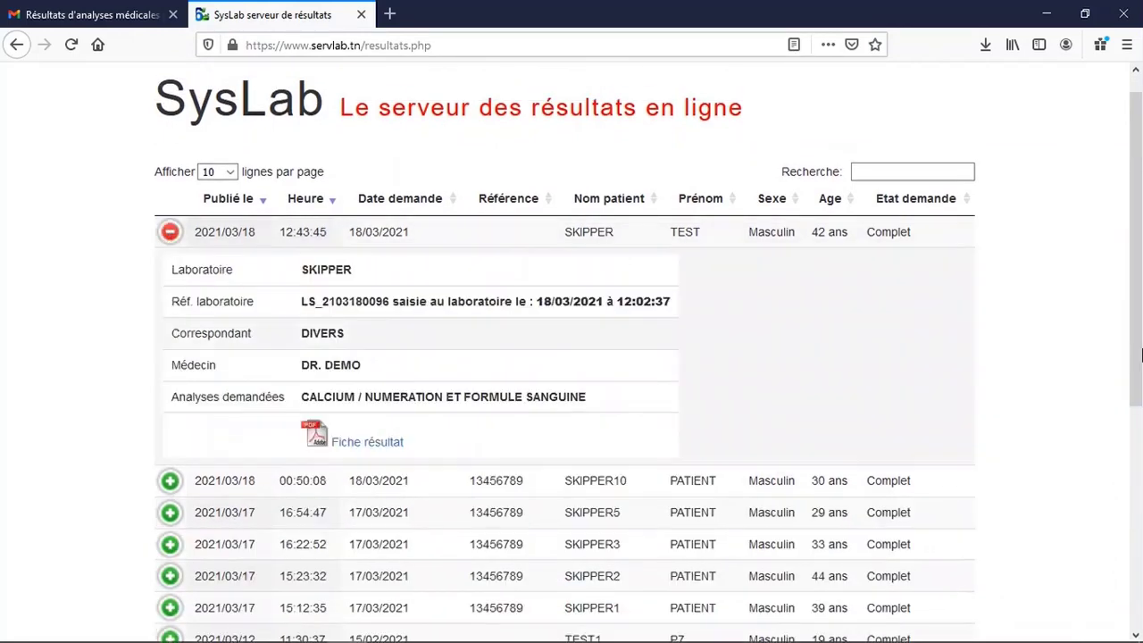
click(393, 444)
scroll(351, 444, down, 10)
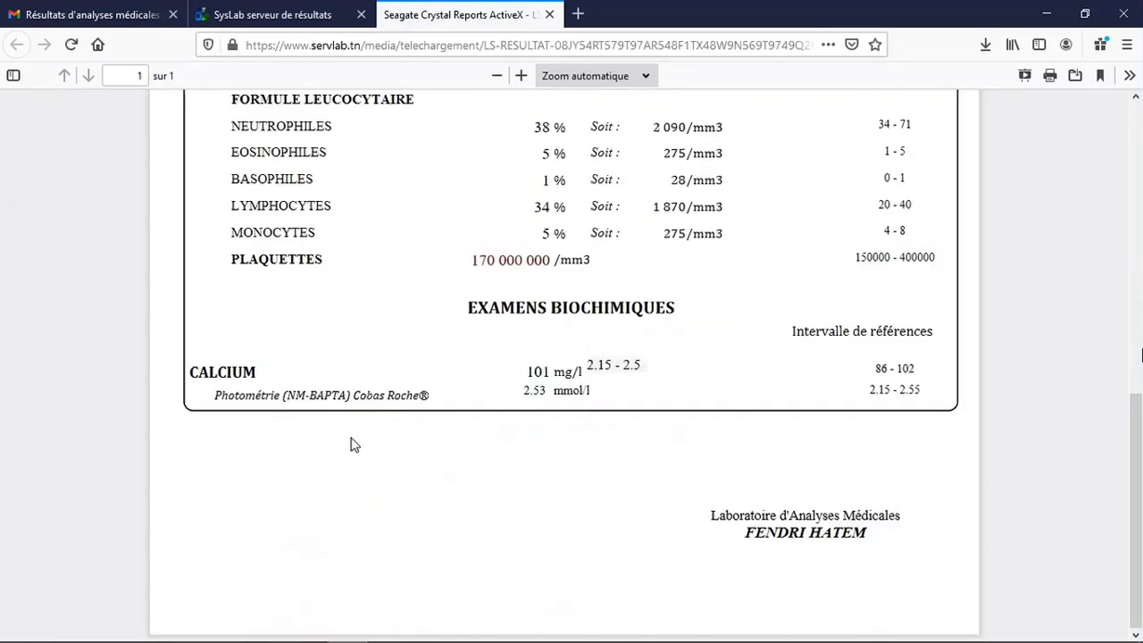
scroll(352, 447, up, 10)
click(549, 15)
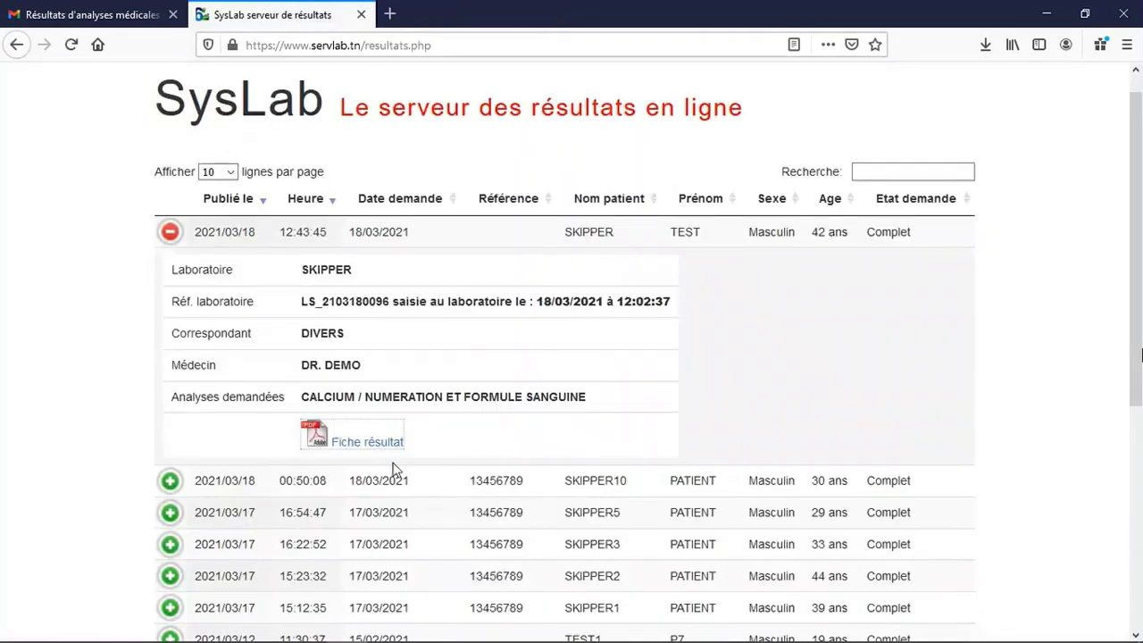
View the TEST1 result sheet and its 11,235 TND fee note, then go back to login.
scroll(339, 438, down, 4)
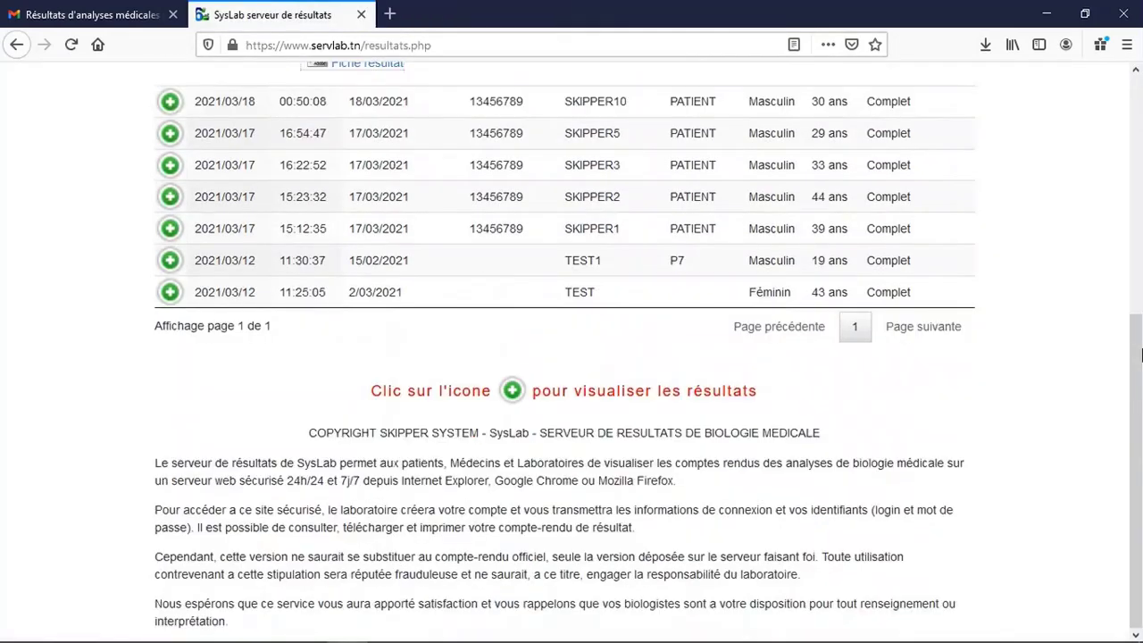
click(169, 259)
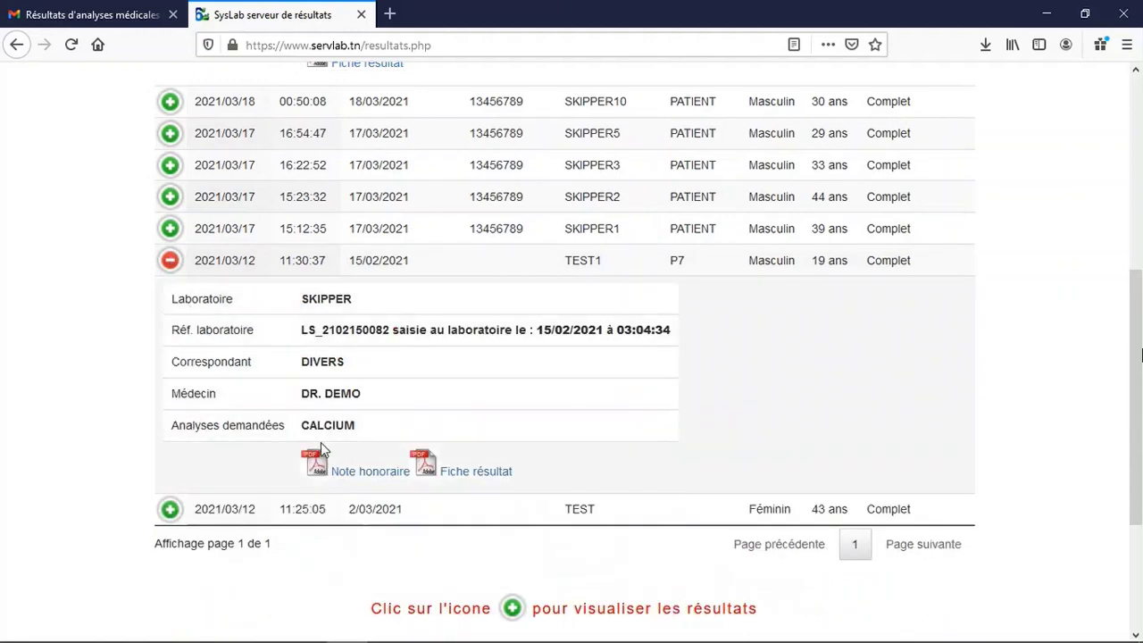
click(448, 480)
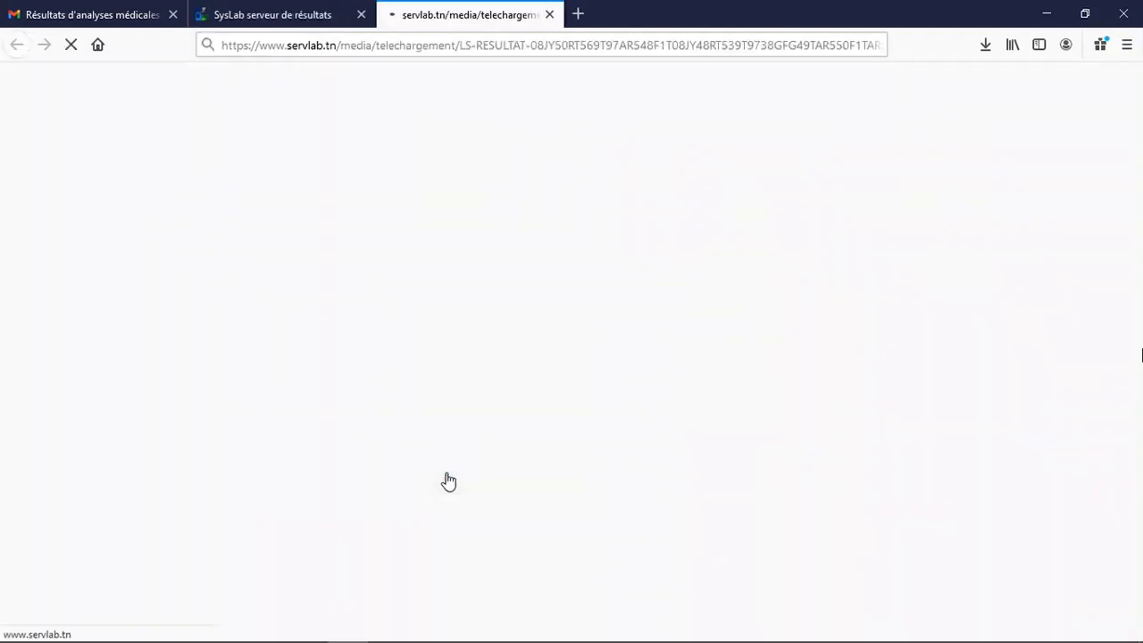
scroll(472, 387, down, 5)
scroll(472, 388, up, 5)
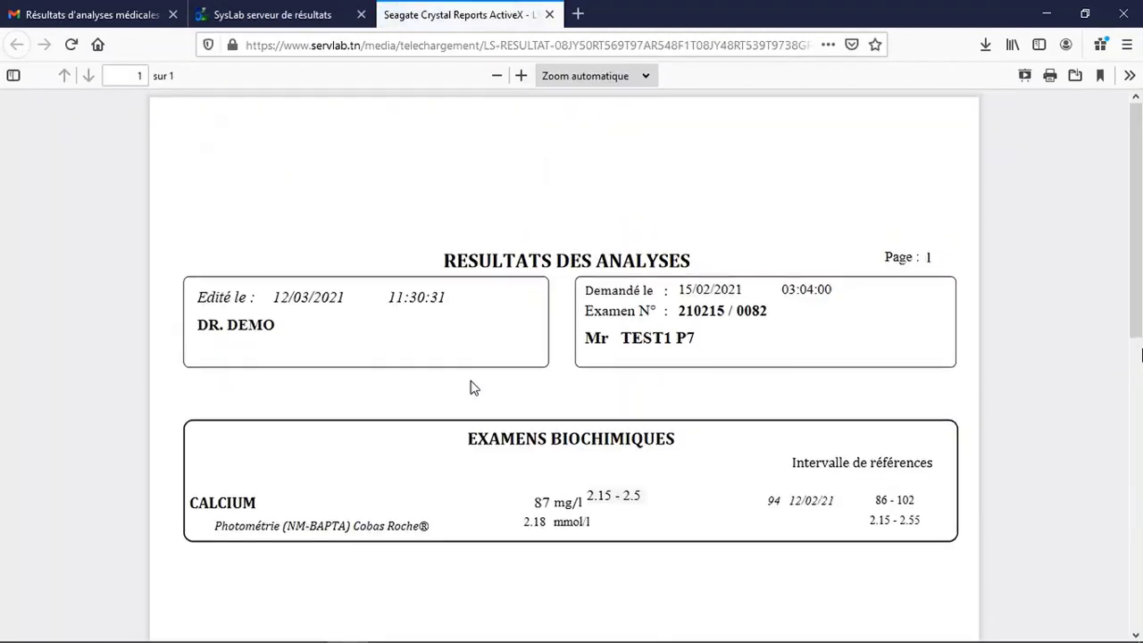
click(549, 14)
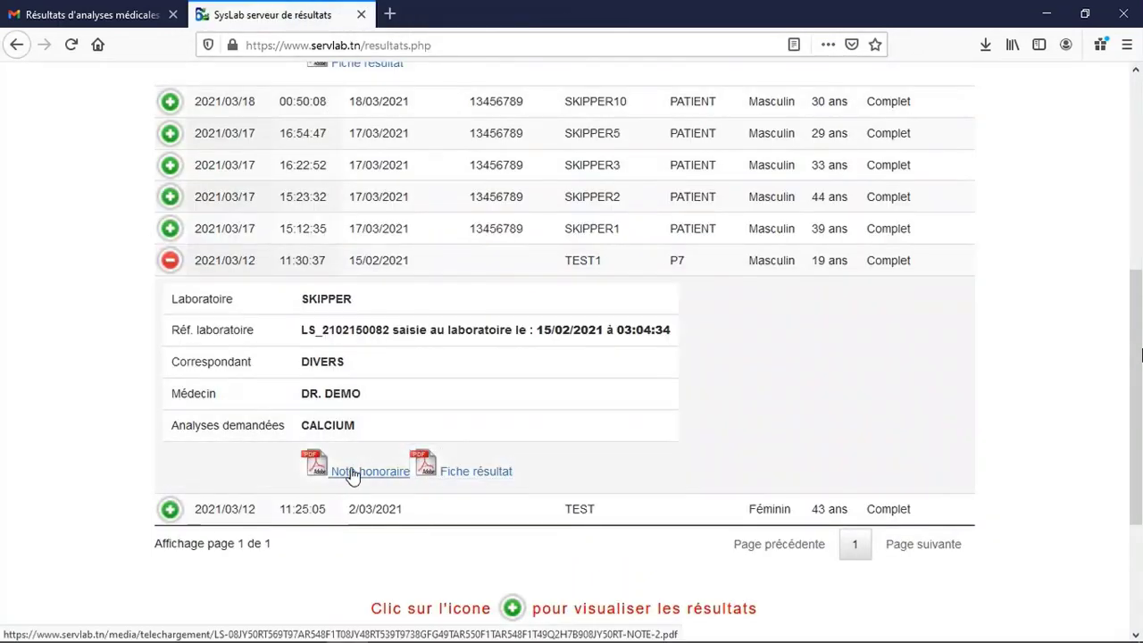
click(360, 469)
scroll(462, 356, down, 3)
scroll(462, 356, up, 3)
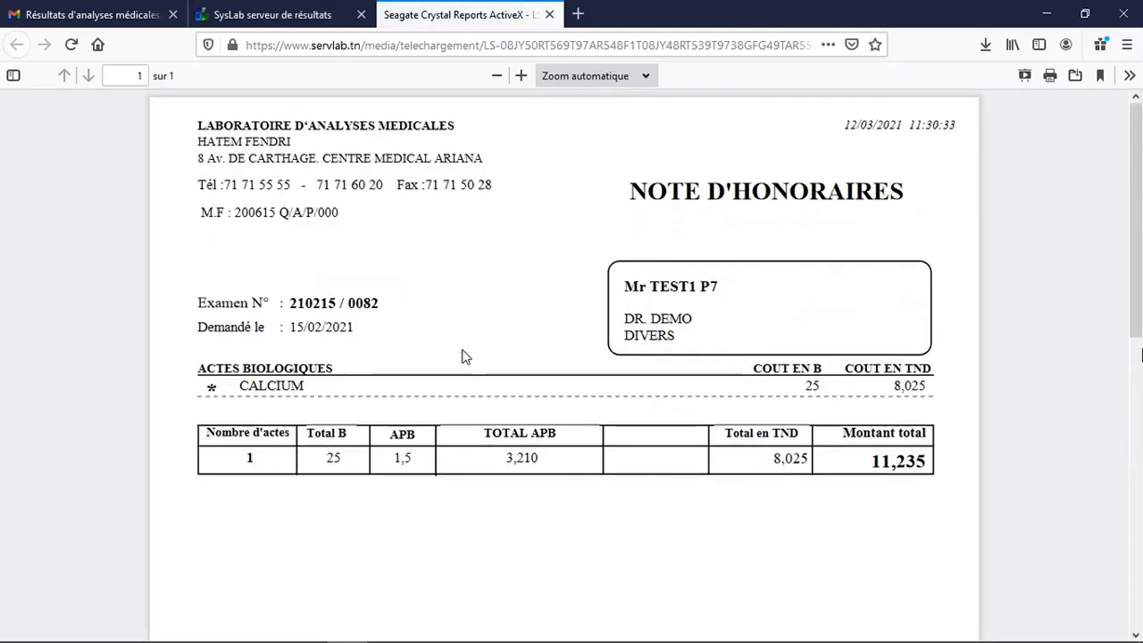
click(550, 16)
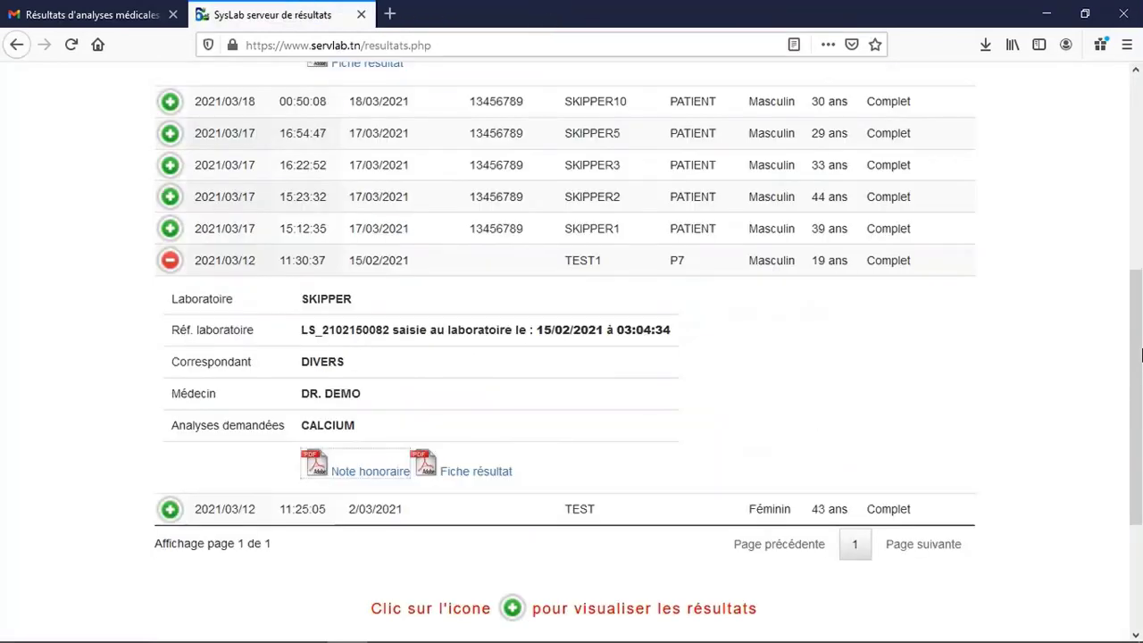
click(16, 47)
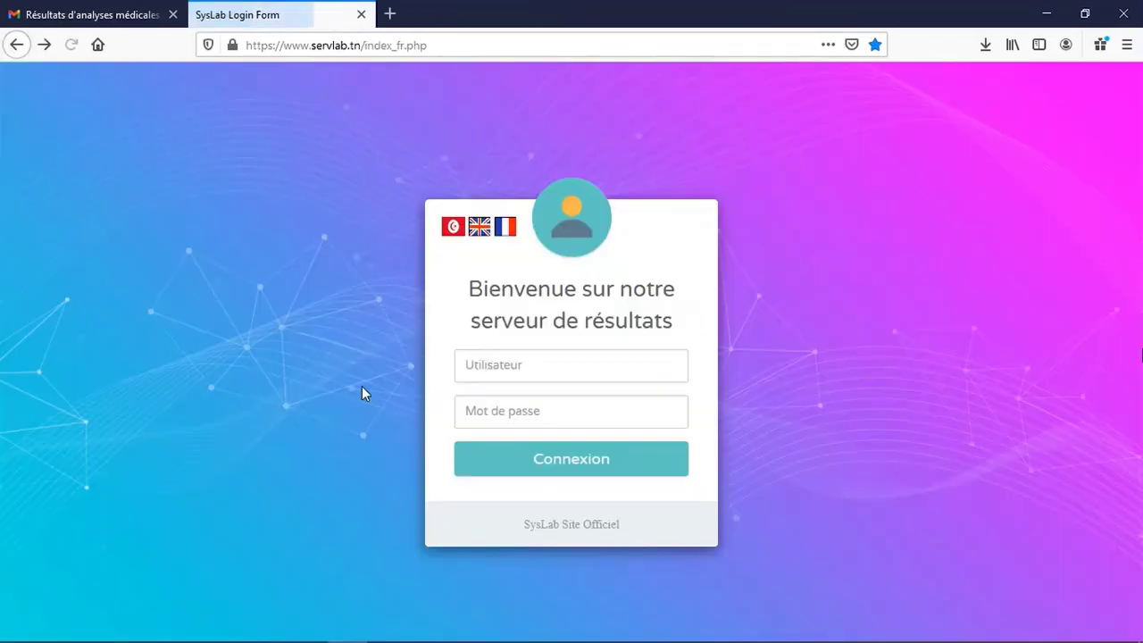
Bring SysLab back, refresh today's list with Actualiser, and open the Transfert dialog.
mouse_move(364, 634)
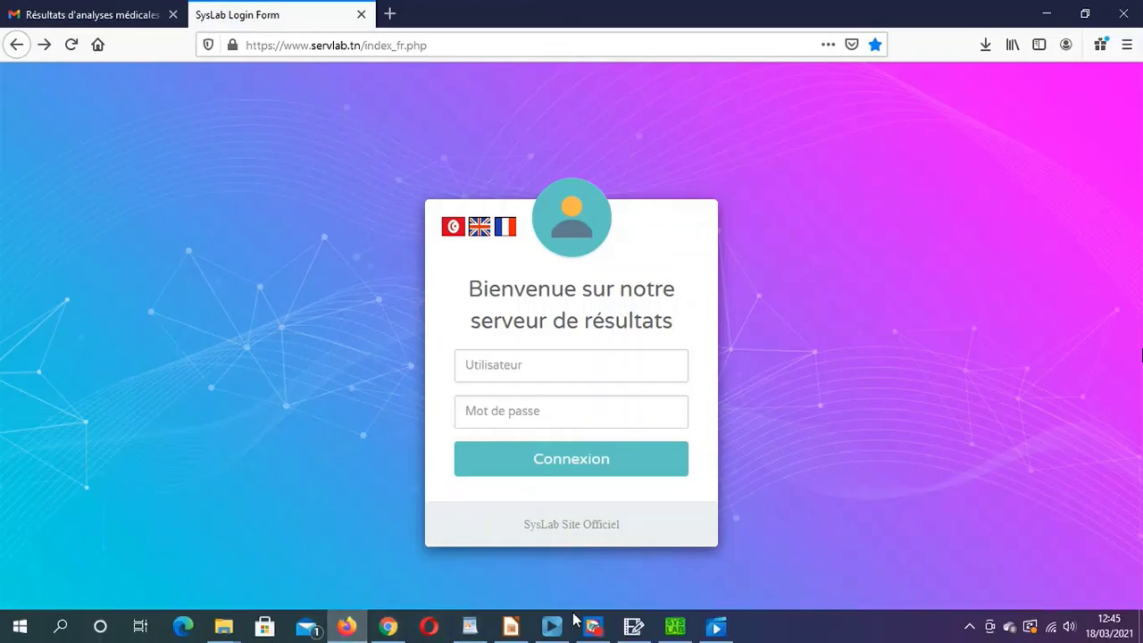
click(675, 627)
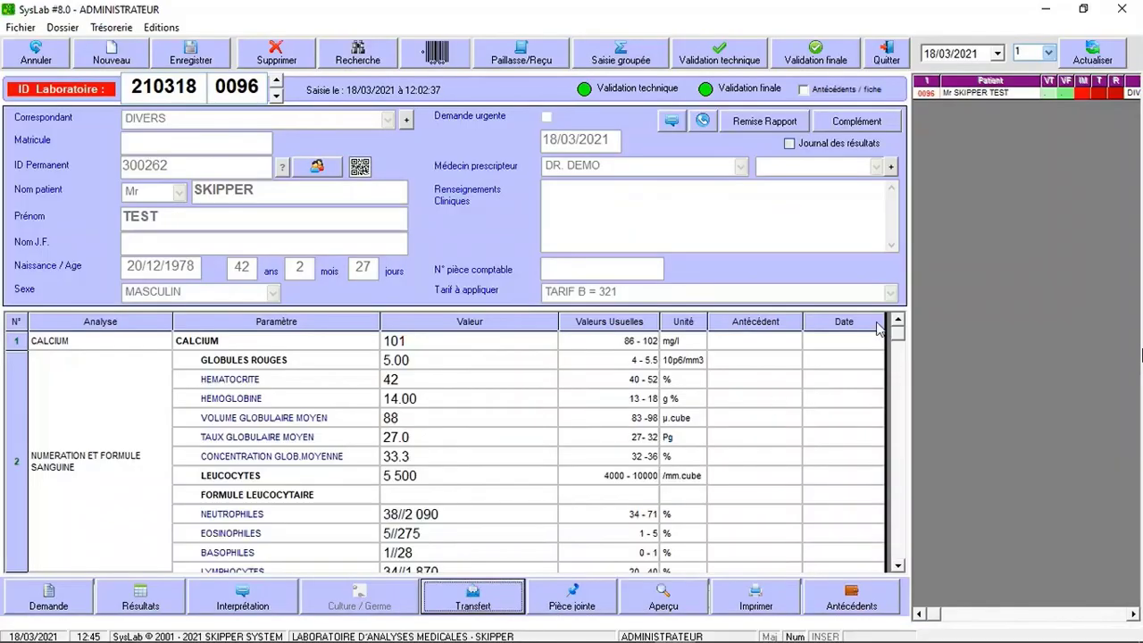
click(1091, 60)
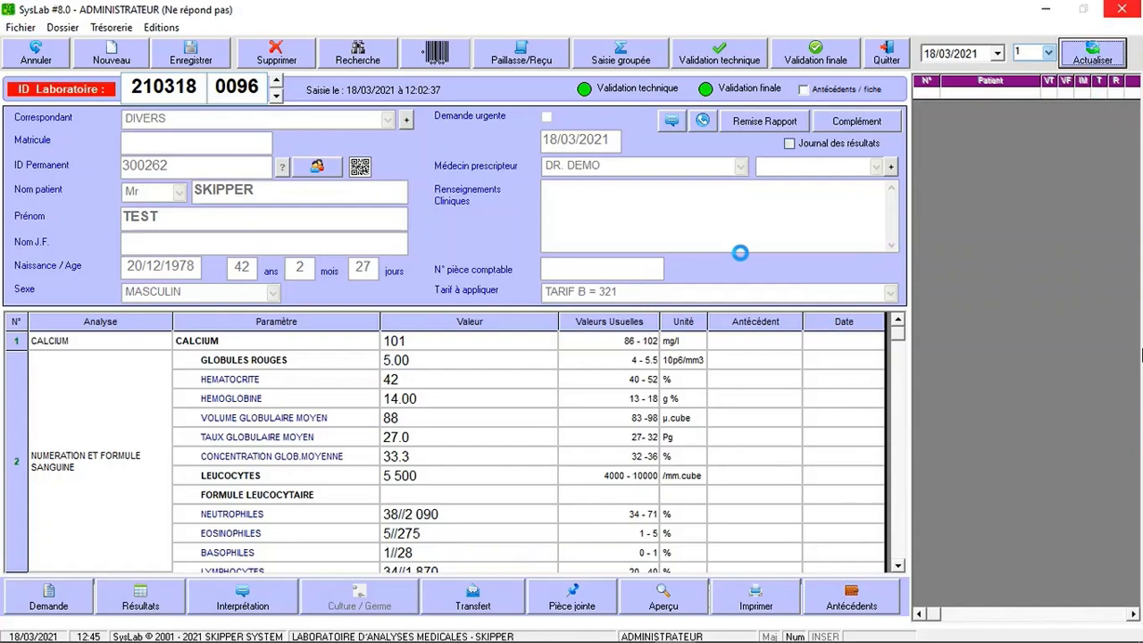
click(472, 595)
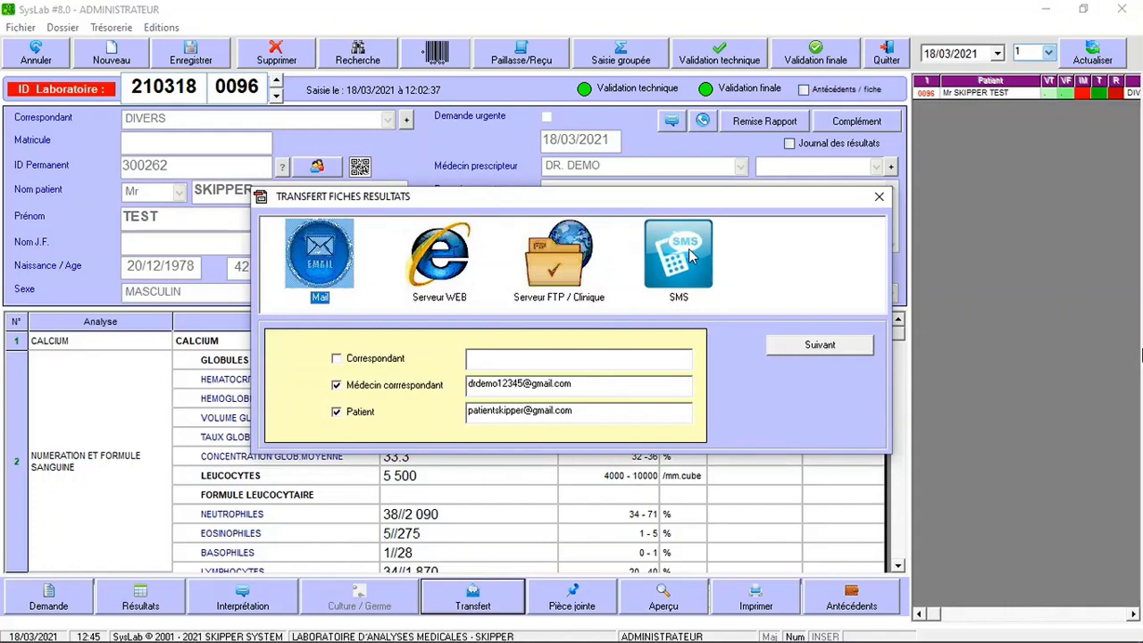
Choose SMS as the transfer method and send the patient the results-ready text message.
click(692, 257)
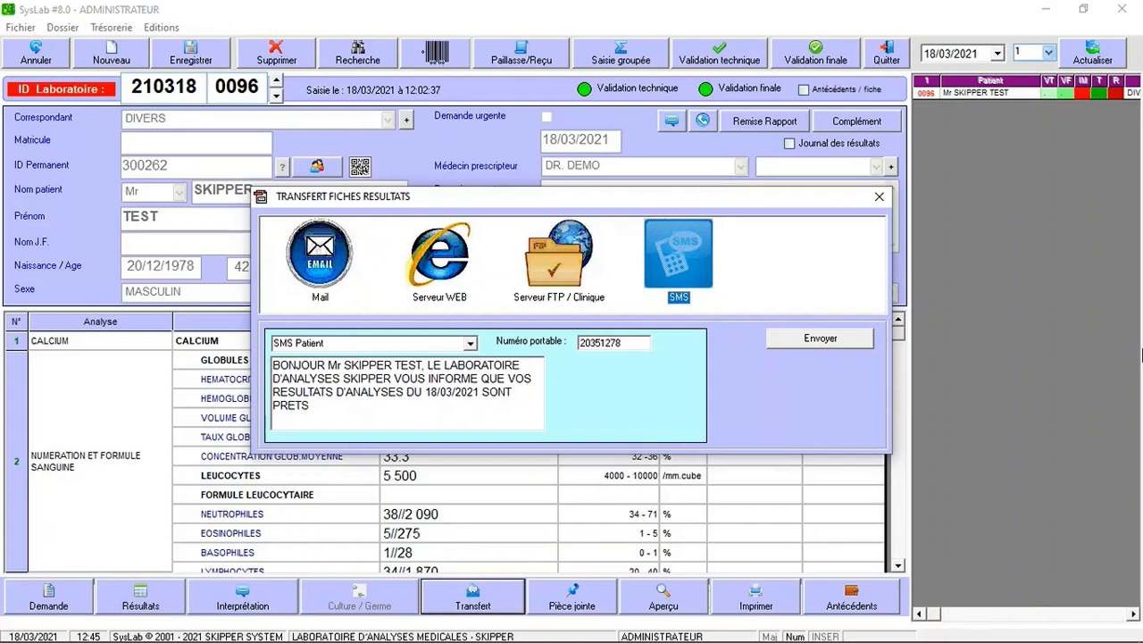
click(820, 340)
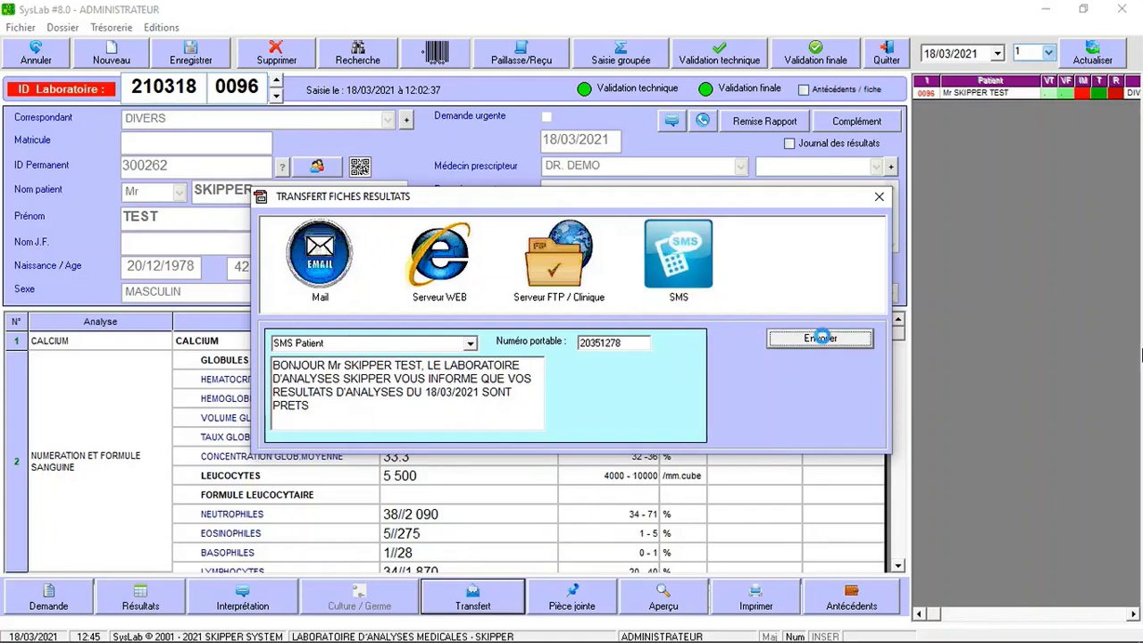